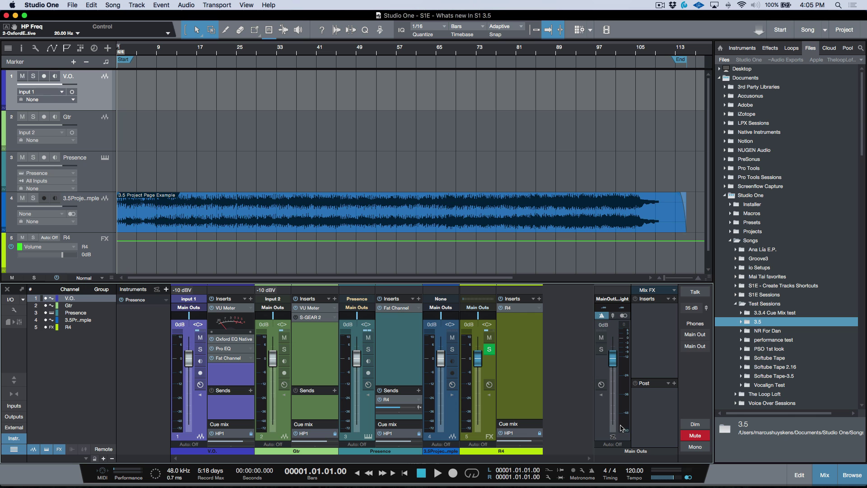
- Switch to Preview, skim the version 3.5 features and fixes in the Studio One 3 release notes, and return to the song
mouse_move(723, 484)
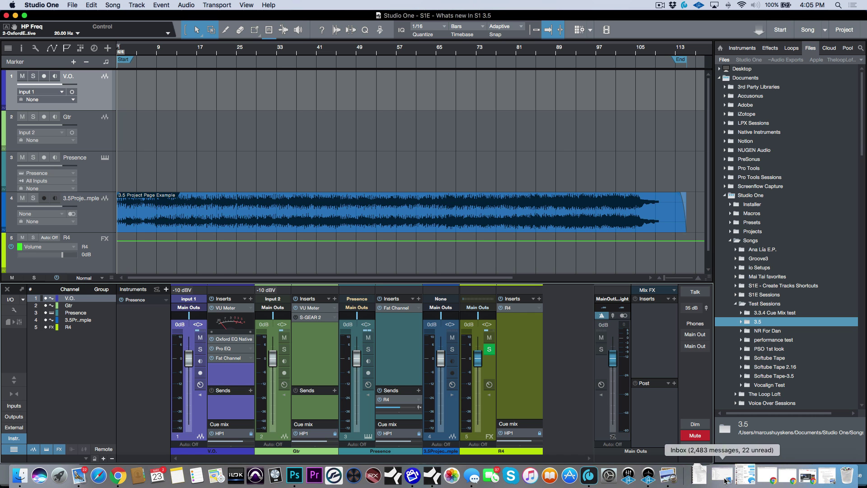
left_click(820, 478)
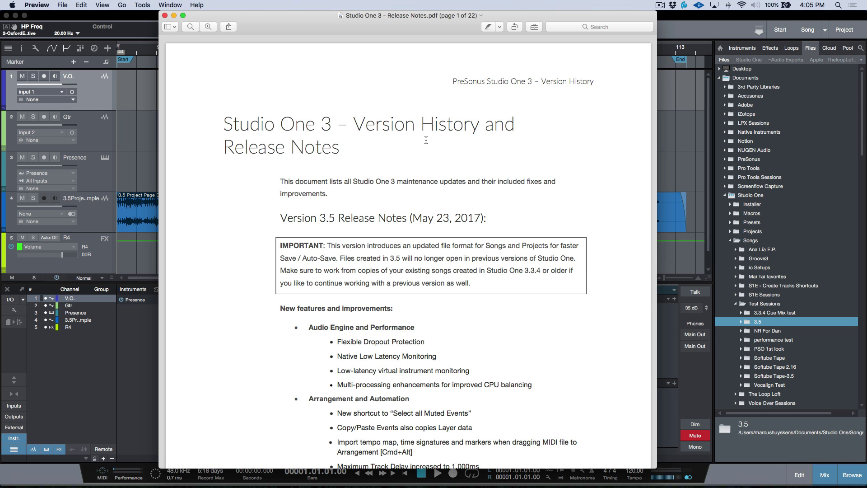
scroll(426, 140, "down", 3)
scroll(426, 140, "down", 2)
scroll(357, 203, "down", 3)
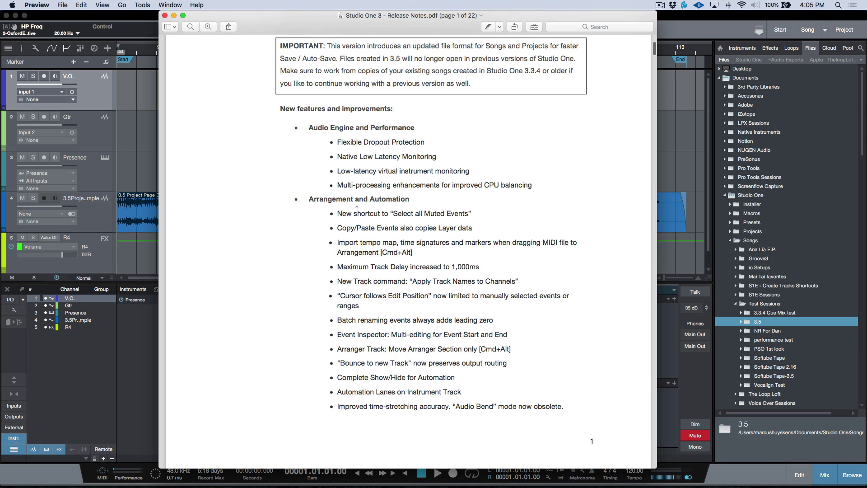
scroll(357, 203, "down", 1)
scroll(357, 168, "down", 10)
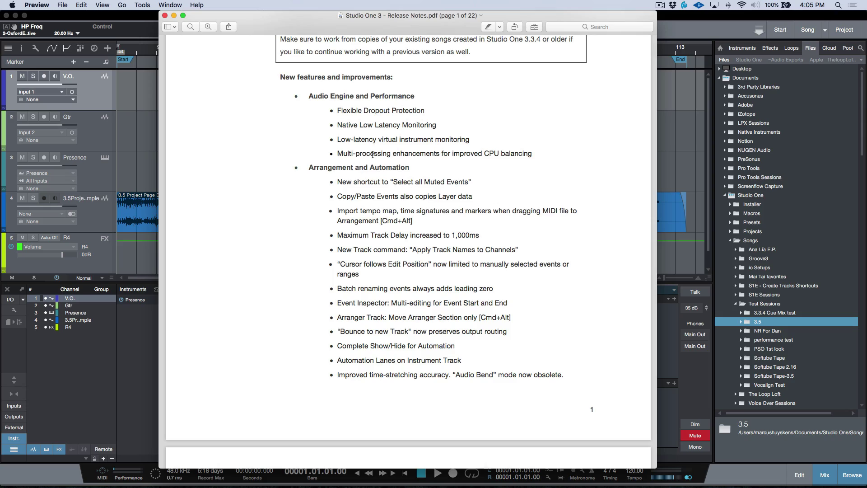
scroll(373, 155, "down", 20)
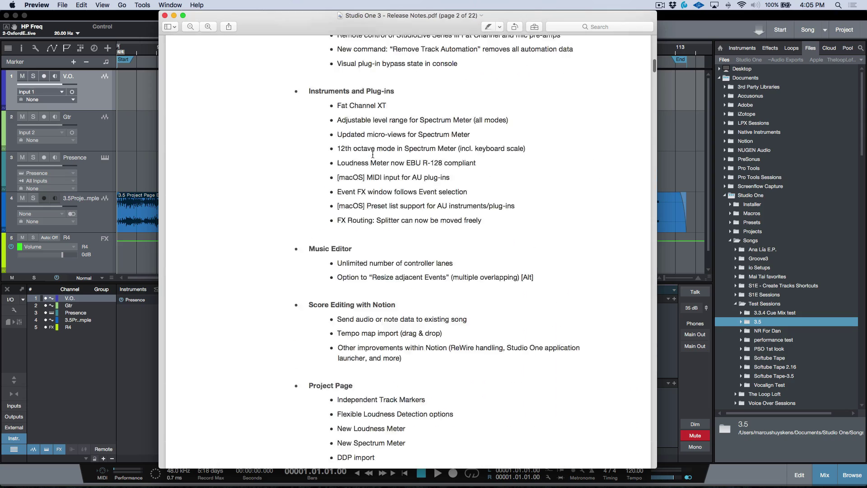
scroll(373, 155, "down", 15)
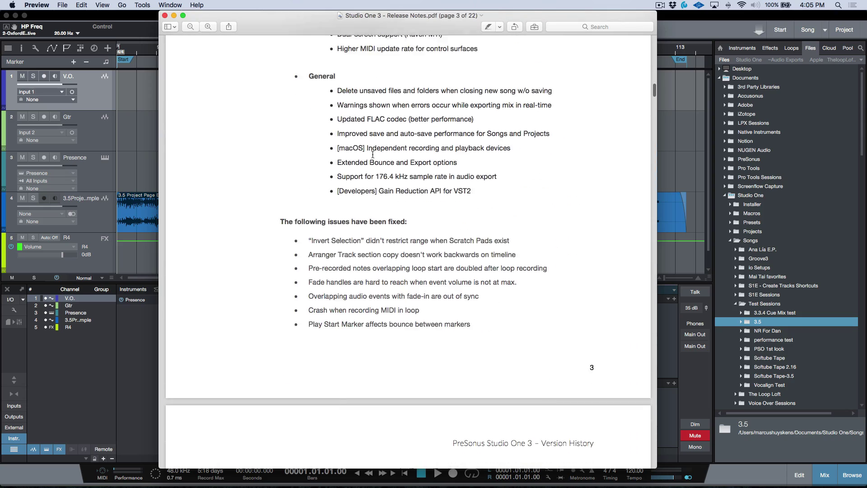
scroll(373, 154, "up", 20)
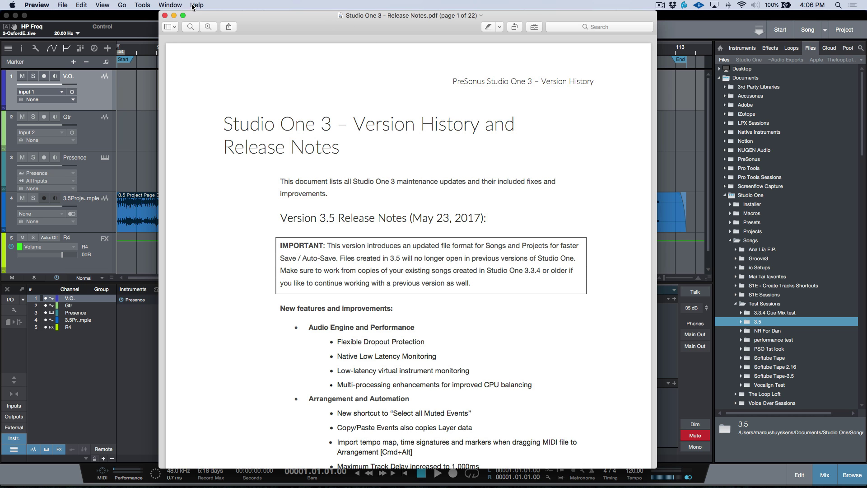
left_click(174, 16)
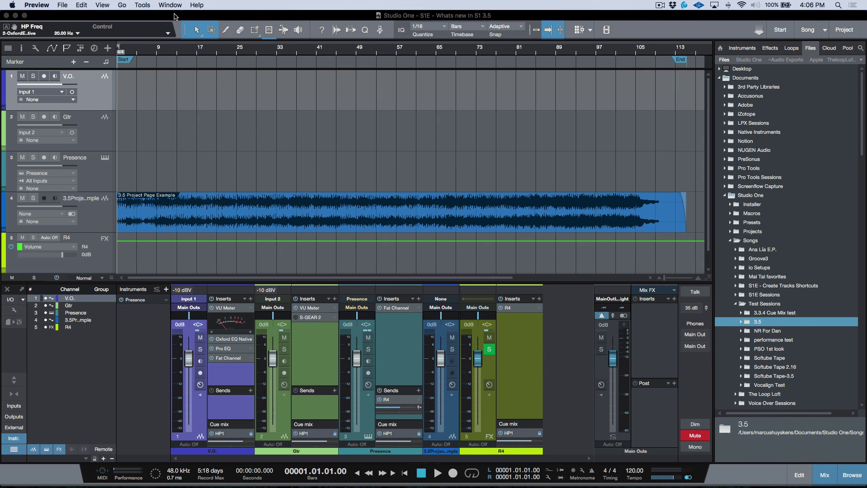
- Lower the mixer faders of V.O. to -31.6 dB, Gtr to -28.5 dB, Presence to -17.9 dB and the project example track to -18.8 dB
left_click(189, 364)
left_click_drag(189, 361, 188, 401)
left_click_drag(273, 360, 273, 398)
left_click_drag(357, 360, 357, 387)
left_click_drag(441, 359, 441, 389)
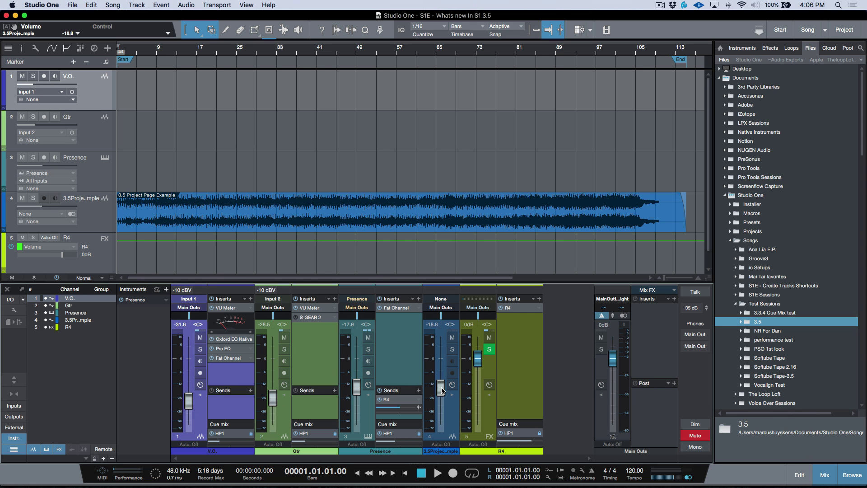
- Undo the four channel fader moves one after another
key("super+z")
key("super+z")
key("super+z")
key("super+z")
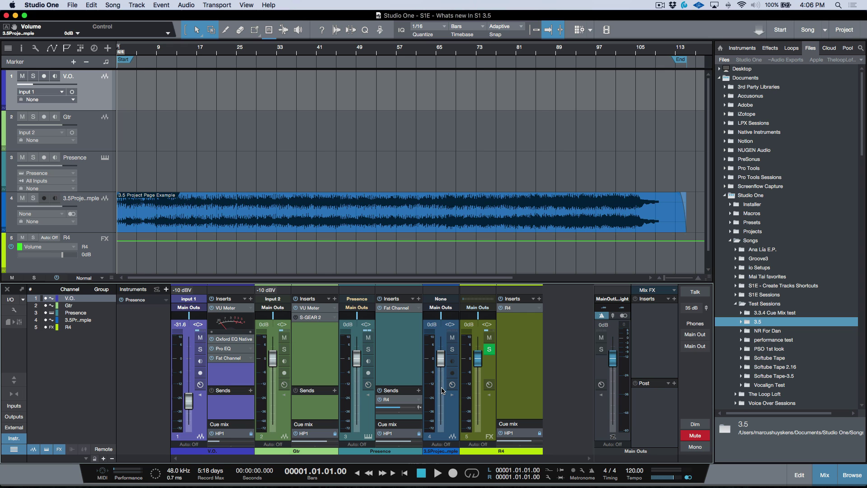
- Redo the four channel fader moves, and undo all of them again
key("shift+super+z")
key("shift+super+z")
key("shift+super+z")
key("shift+super+z")
key("super+z")
key("super+z")
key("super+z")
key("super+z")
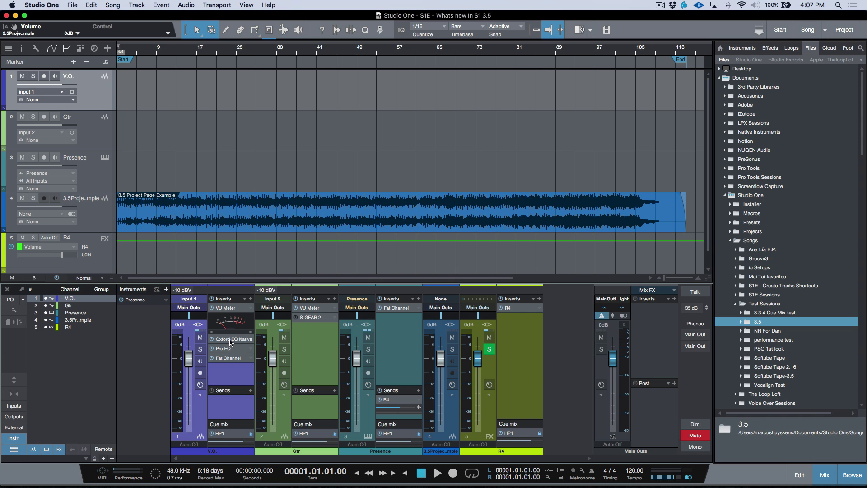
- Raise the low-cut frequency to 5.77 kHz in the V.O. channel's Pro EQ, and undo the change
left_click(225, 349)
left_click_drag(278, 342, 282, 273)
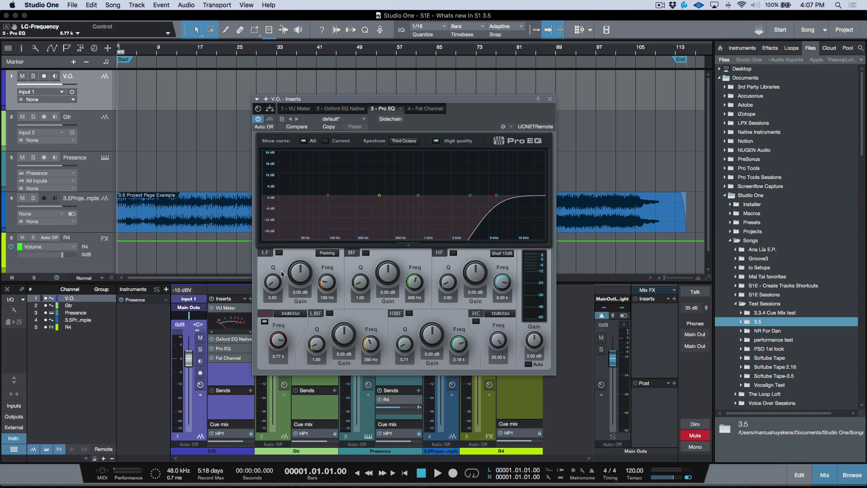
key("super+z")
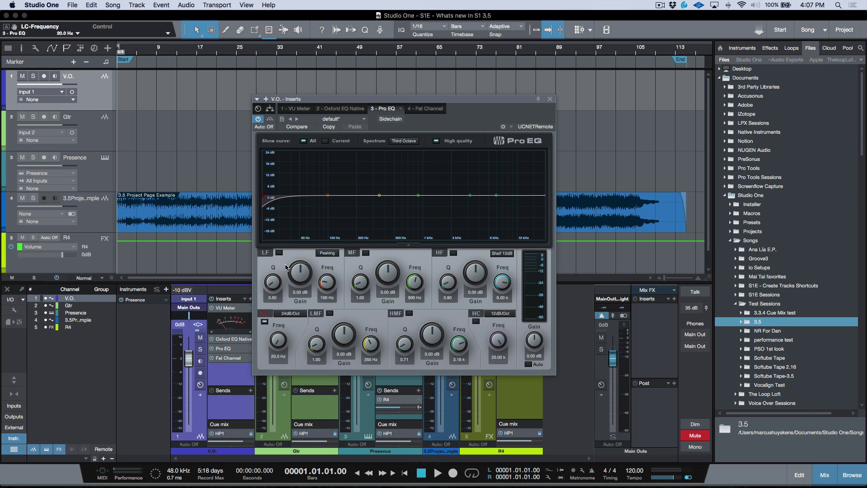
- Raise the high-pass frequency to 400 Hz in the V.O. channel's Oxford EQ Native, undo the change, and close the plug-in window
left_click(352, 110)
left_click_drag(271, 259, 292, 155)
key("super+z")
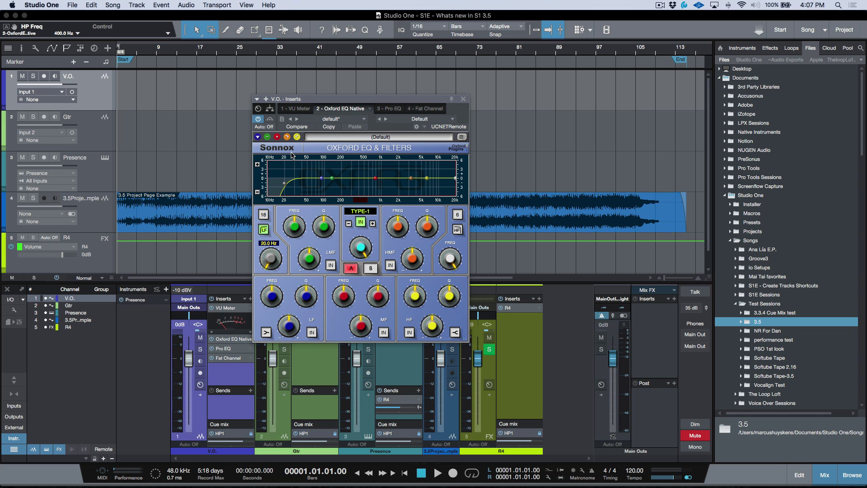
left_click(463, 99)
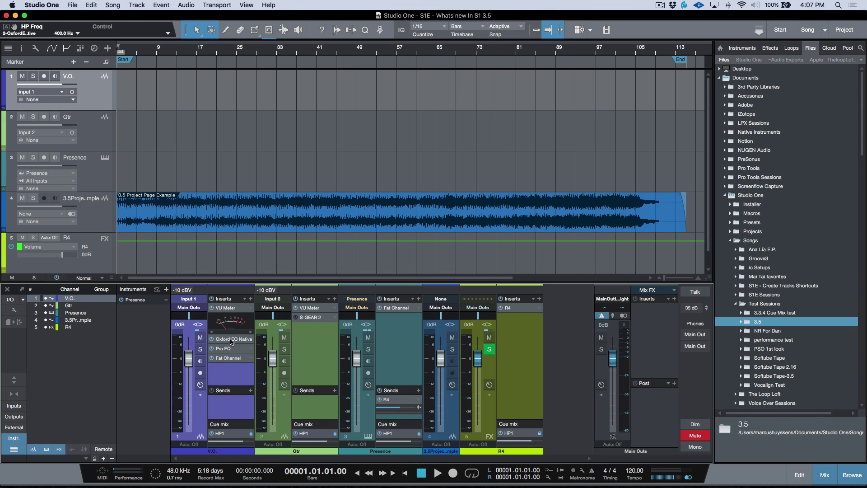
- Bypass the VU Meter inserts on the Gtr and V.O. channels and the Fat Channel insert on Presence
right_click(310, 309)
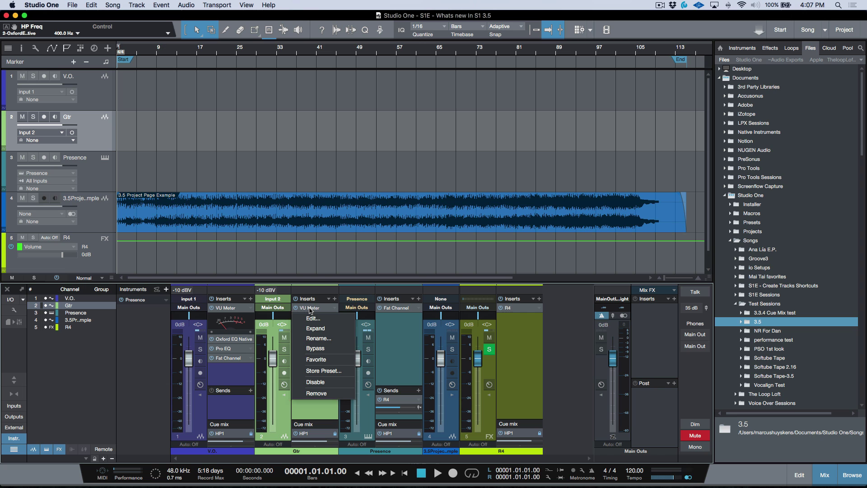
left_click(316, 349)
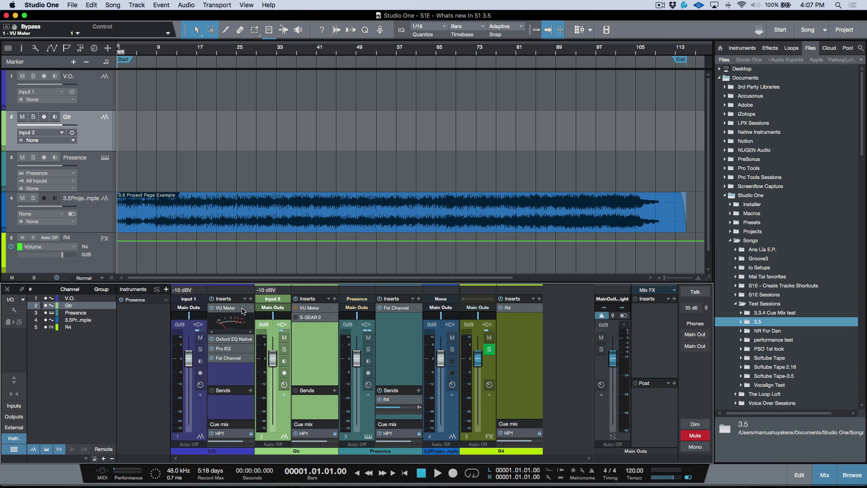
right_click(247, 311)
left_click(234, 348)
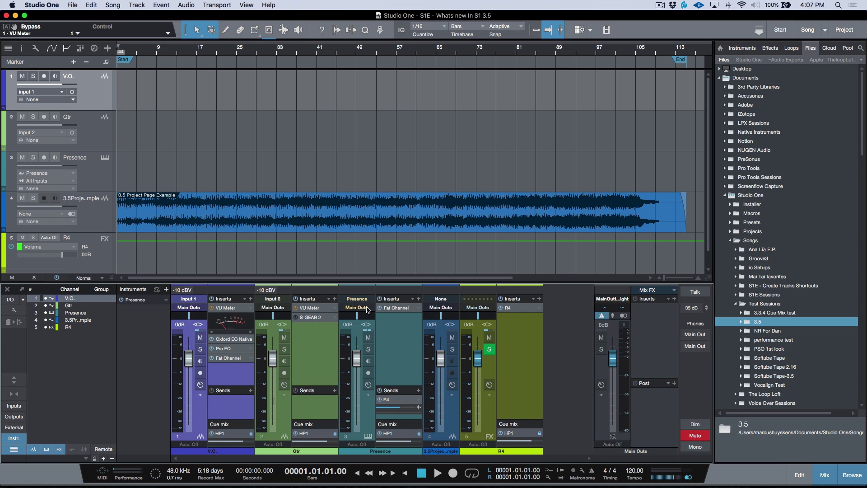
right_click(401, 309)
left_click(401, 349)
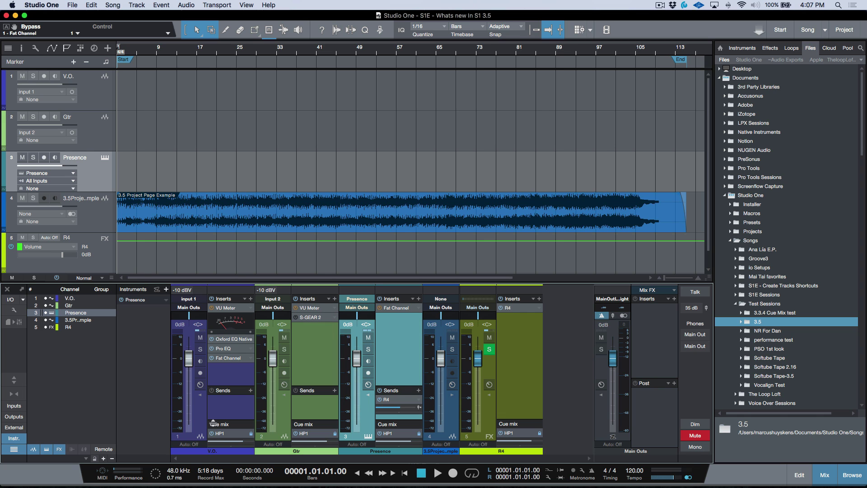
- Select the V.O., Gtr and Presence channels together and turn off the bypass from Presence's Fat Channel insert
left_click(205, 421)
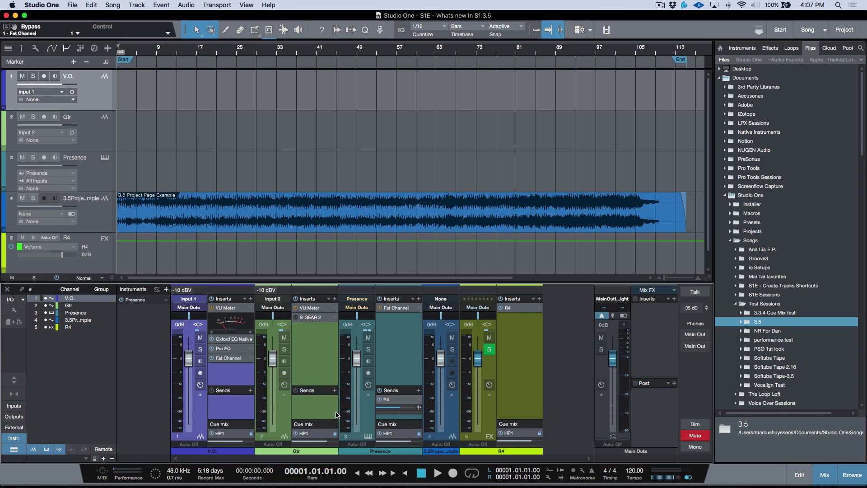
left_click(369, 420, "shift")
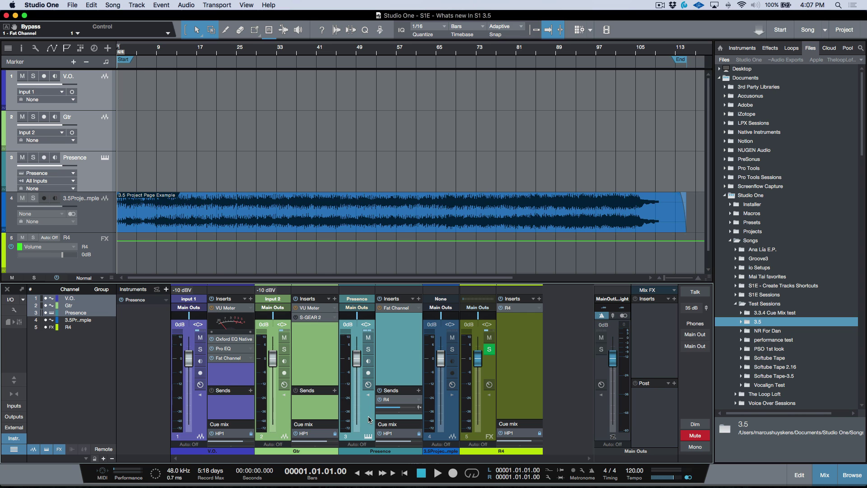
right_click(396, 308)
left_click(399, 349)
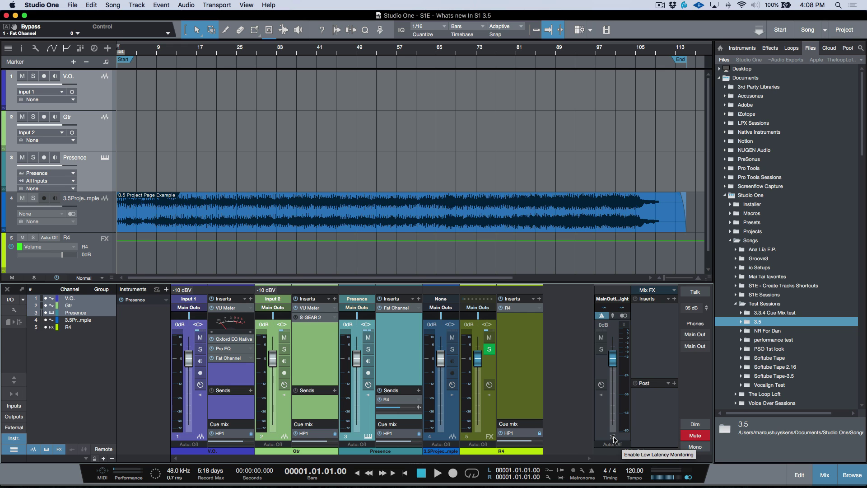
- Review the cue mix outputs in the song's audio I/O setup and the low latency controls of HP1 and HP2 in the console
left_click(13, 299)
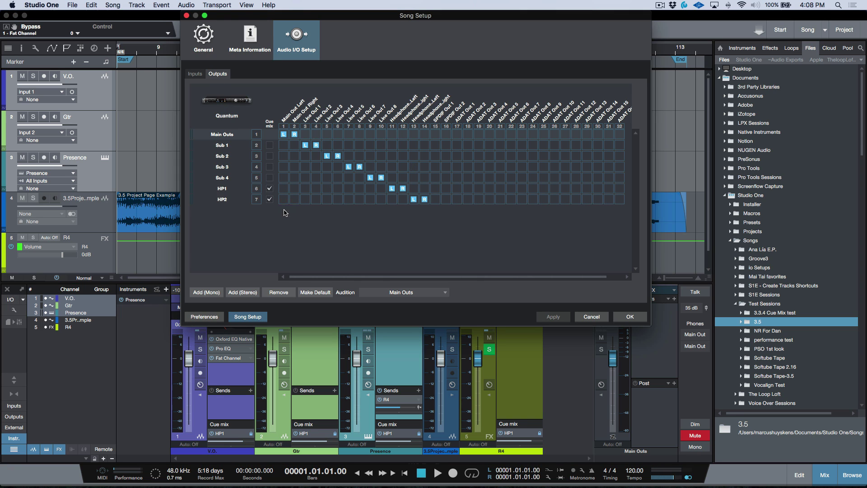
left_click(636, 318)
left_click(14, 417)
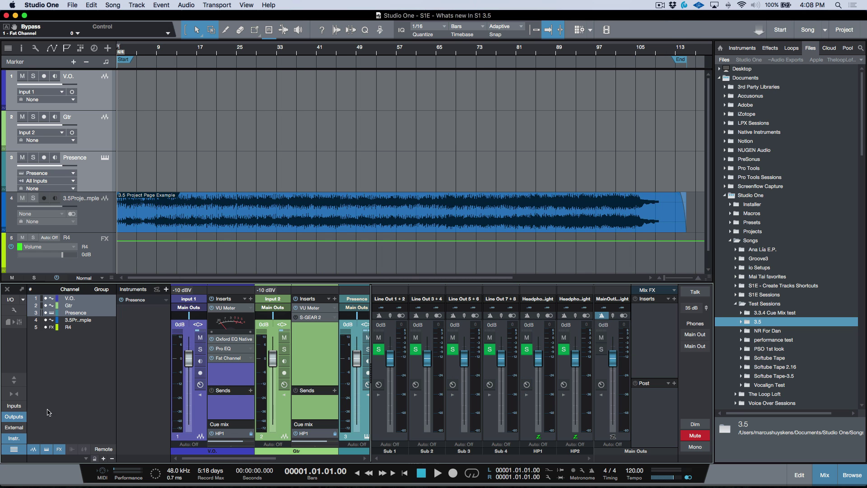
left_click(575, 436)
left_click(538, 437)
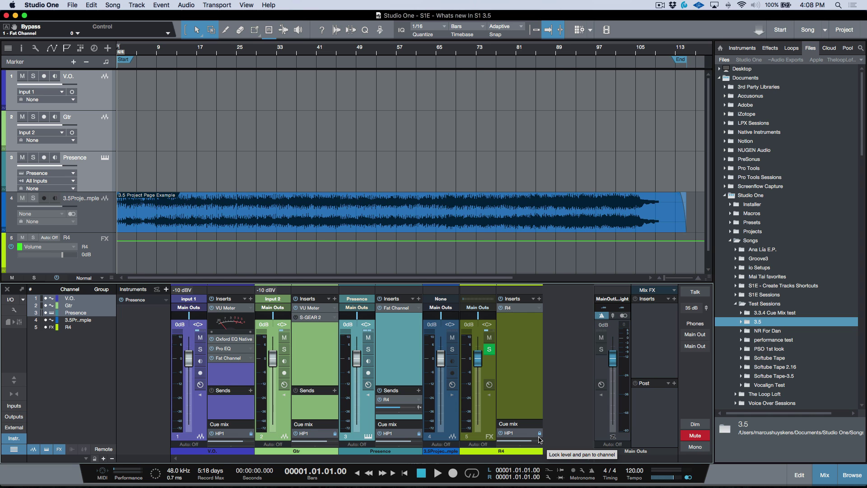
- Open the audio setup preferences, compare the audio device and processing settings, and review the available playback devices
key("super+comma")
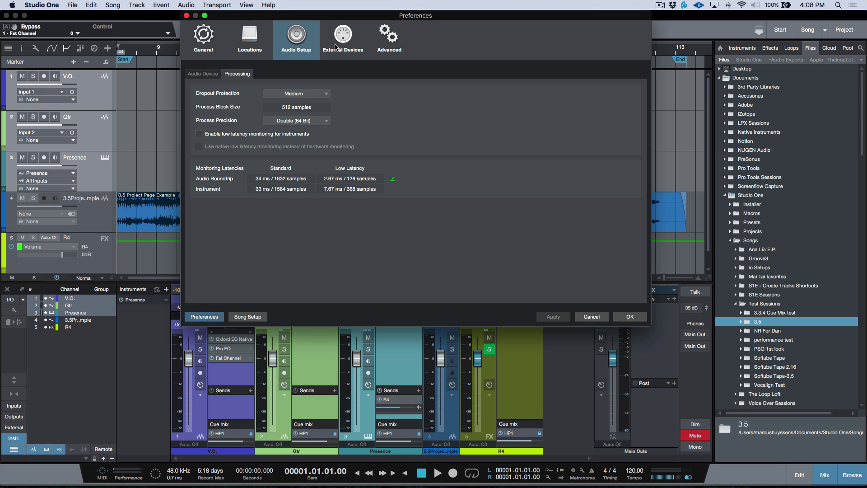
left_click(211, 75)
left_click(236, 74)
left_click(209, 73)
left_click(236, 75)
left_click(215, 76)
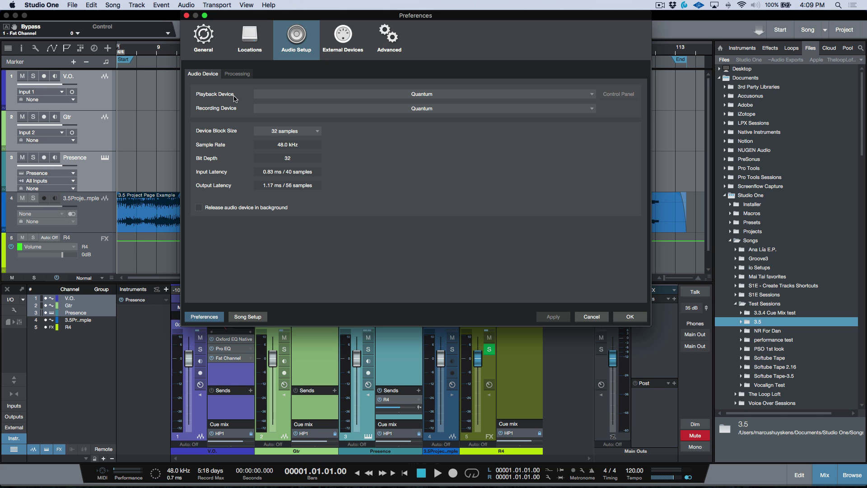
left_click(324, 94)
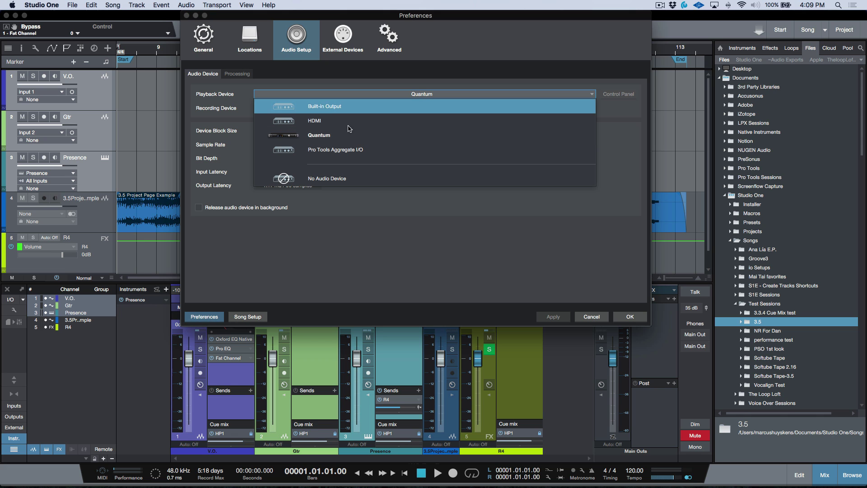
left_click(406, 214)
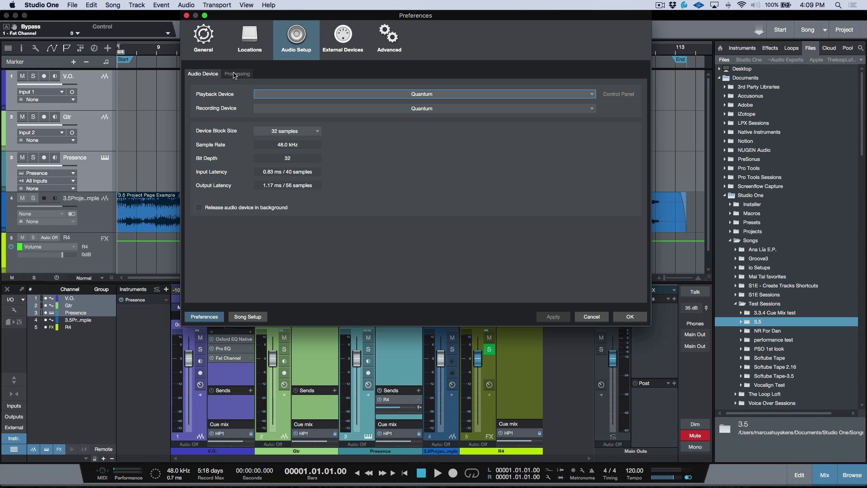
- Compare the processing and device block sizes and review the Dropout Protection levels, keeping Medium
left_click(240, 75)
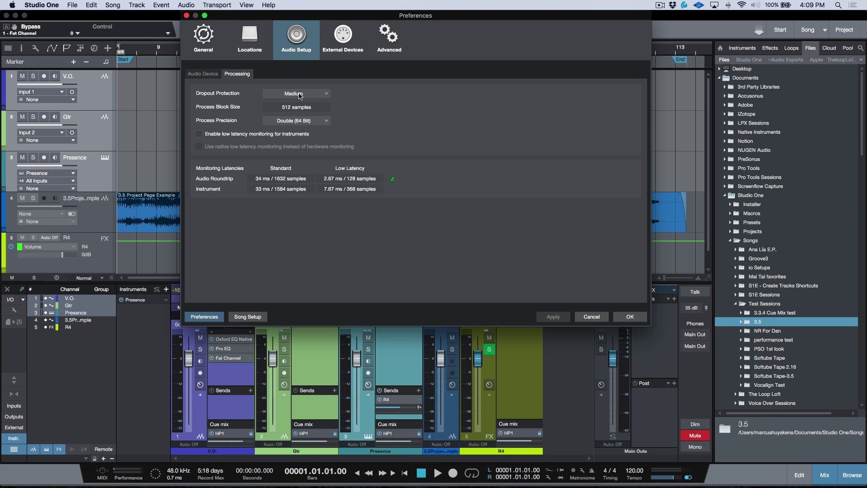
left_click(213, 76)
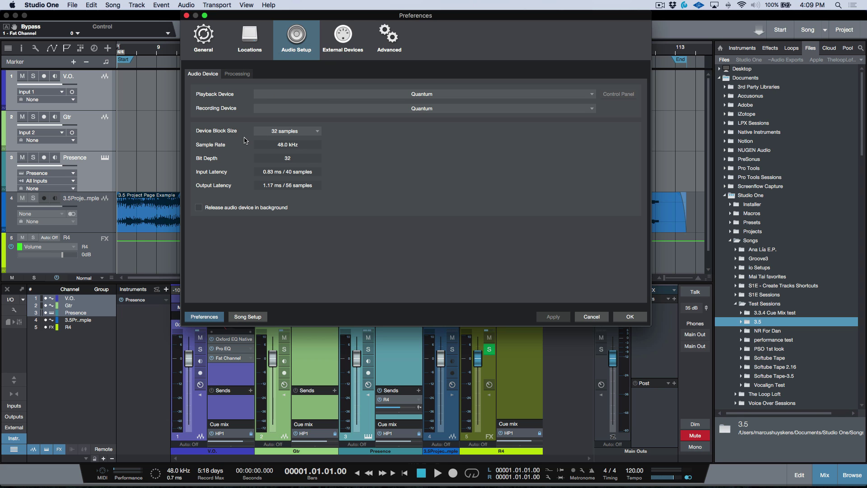
left_click(242, 75)
left_click(295, 94)
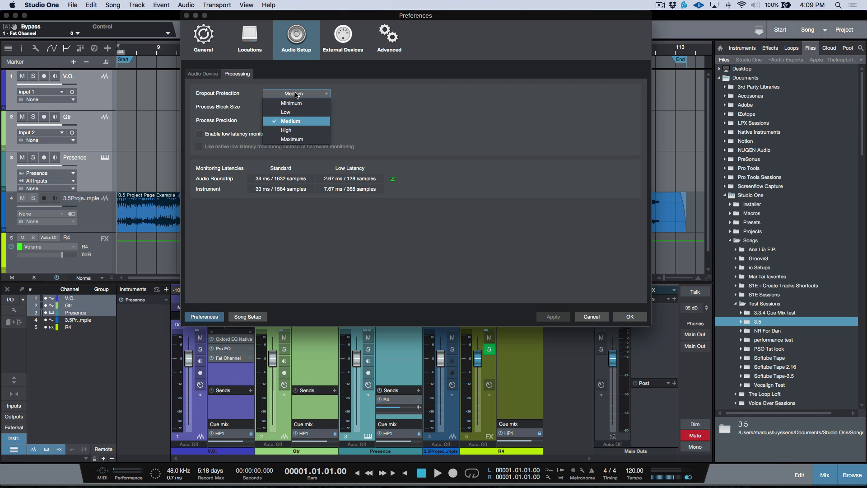
left_click(307, 123)
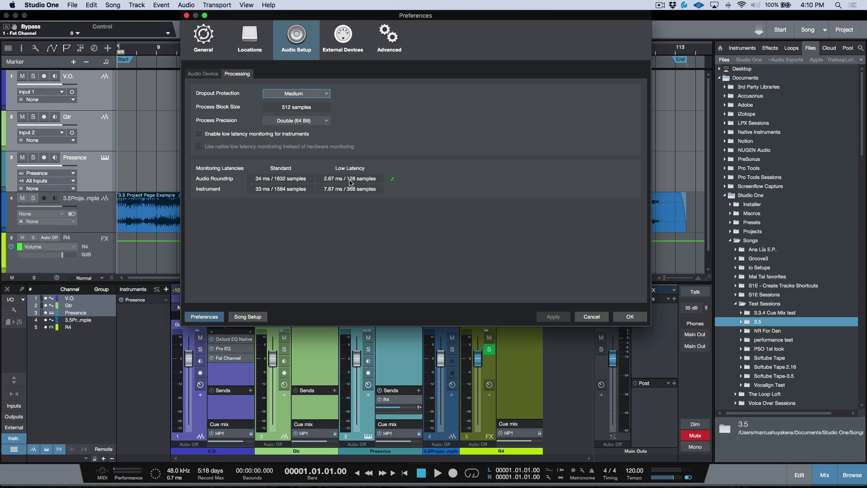
left_click(212, 74)
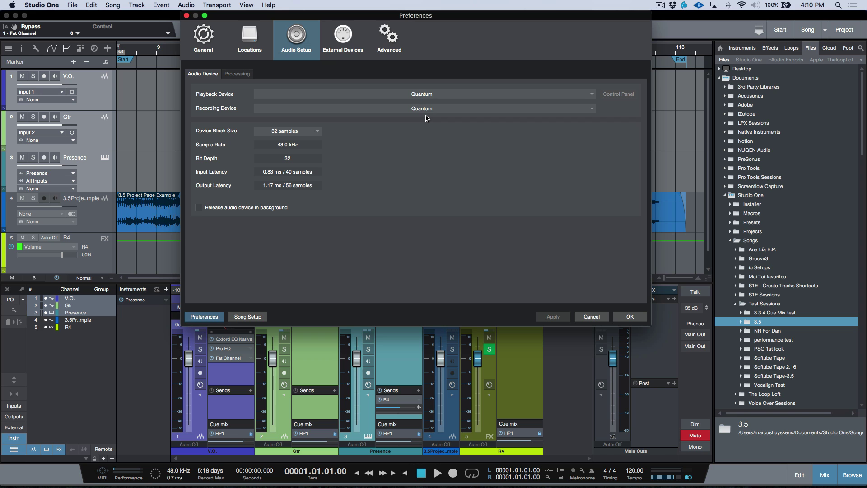
left_click(298, 132)
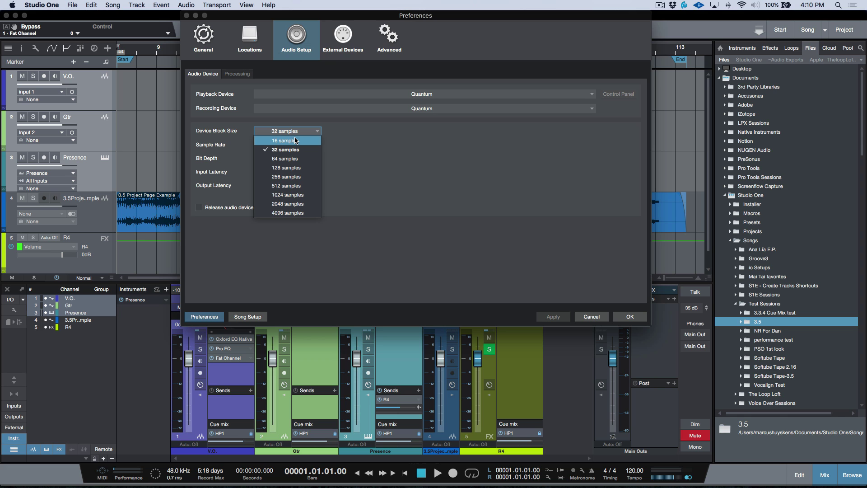
left_click(291, 142)
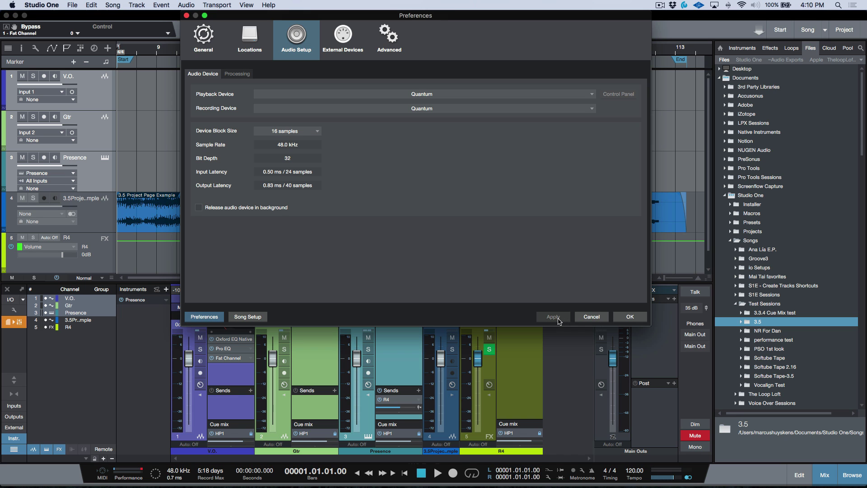
left_click(625, 318)
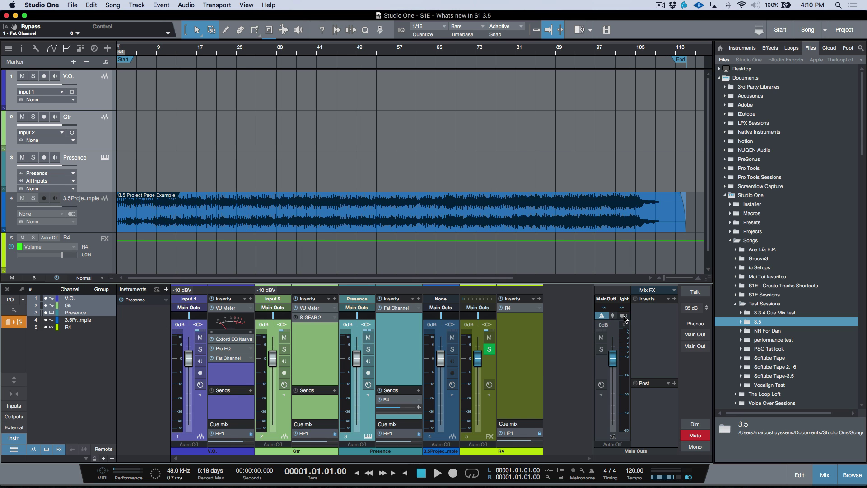
key("super+comma")
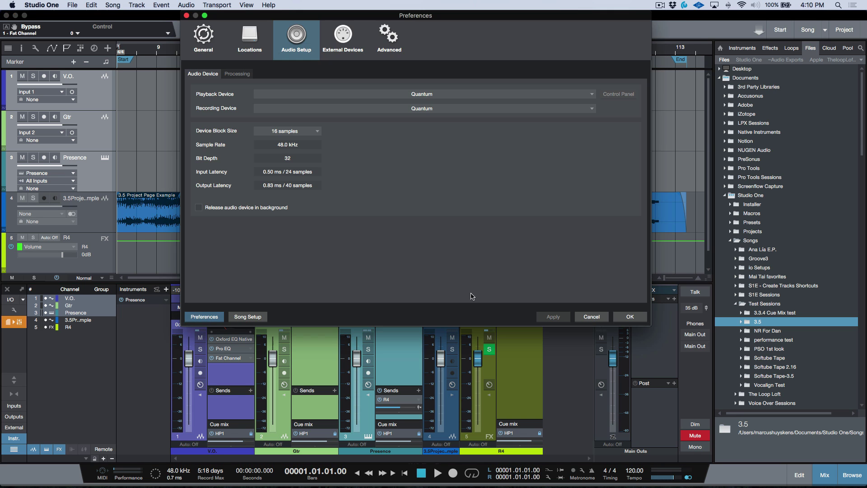
left_click(245, 74)
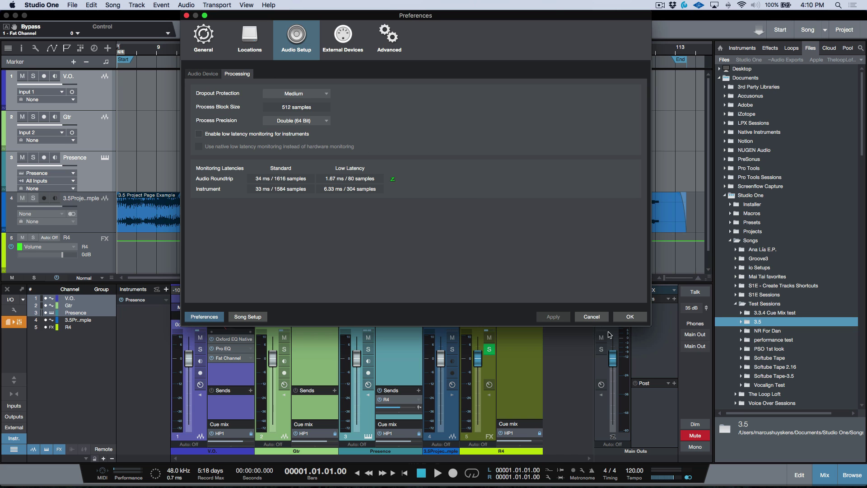
left_click(629, 317)
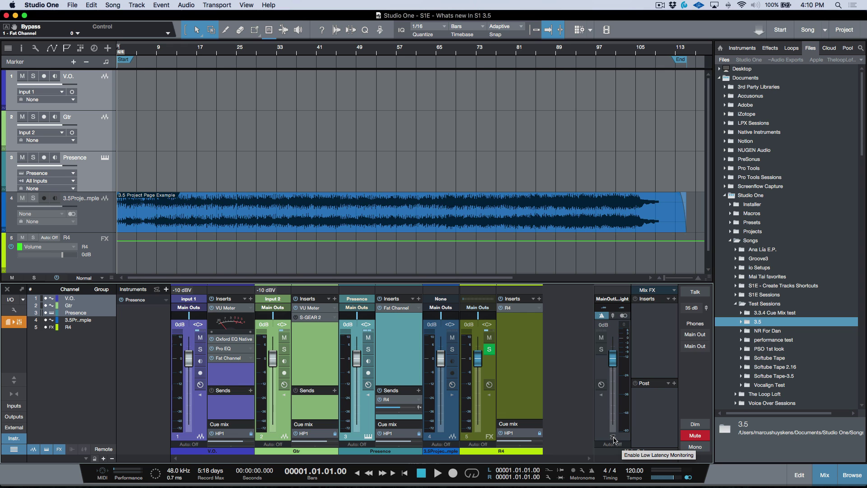
- Enable low latency monitoring for the Main Outs channel and for the instruments
left_click(613, 438)
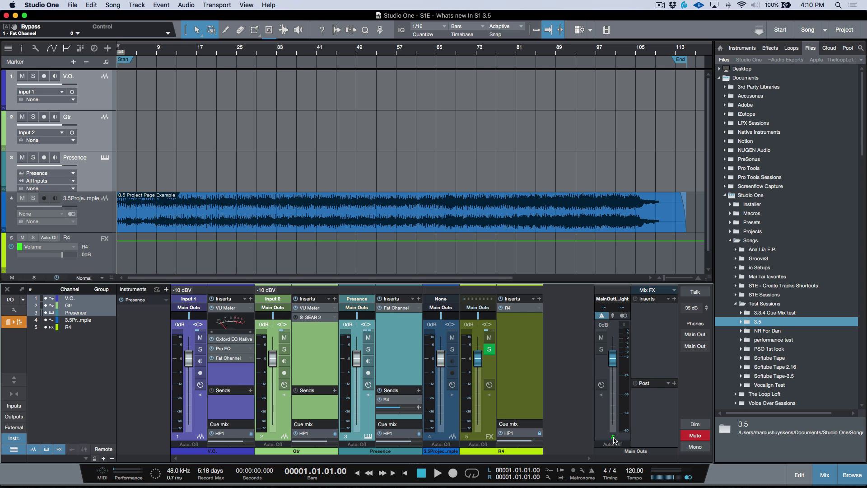
left_click(157, 290)
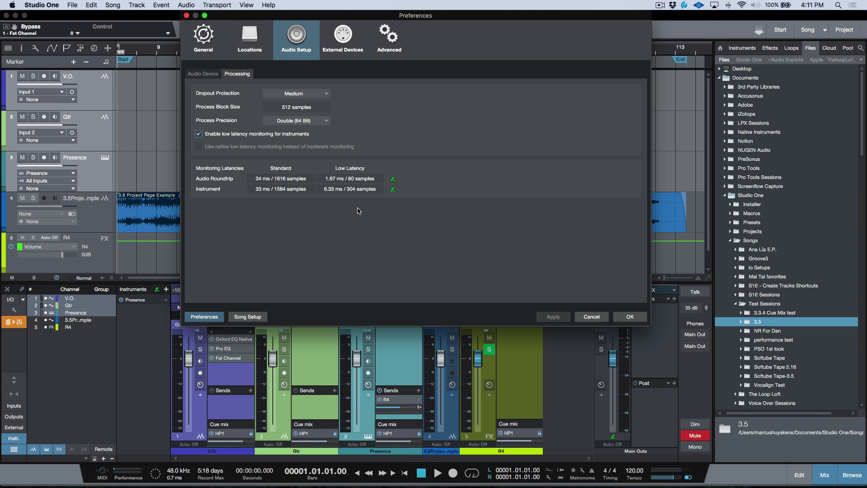
- Set Dropout Protection to High in the audio preferences and compare the processing settings with the audio device settings
left_click(323, 95)
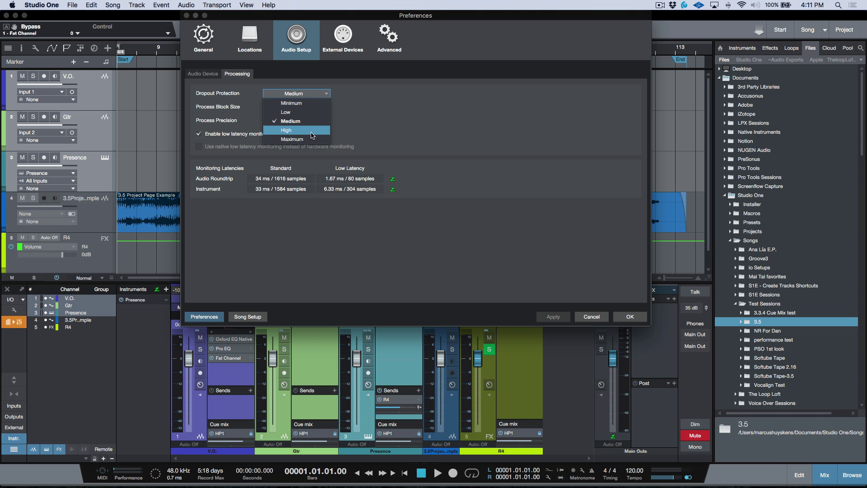
left_click(312, 130)
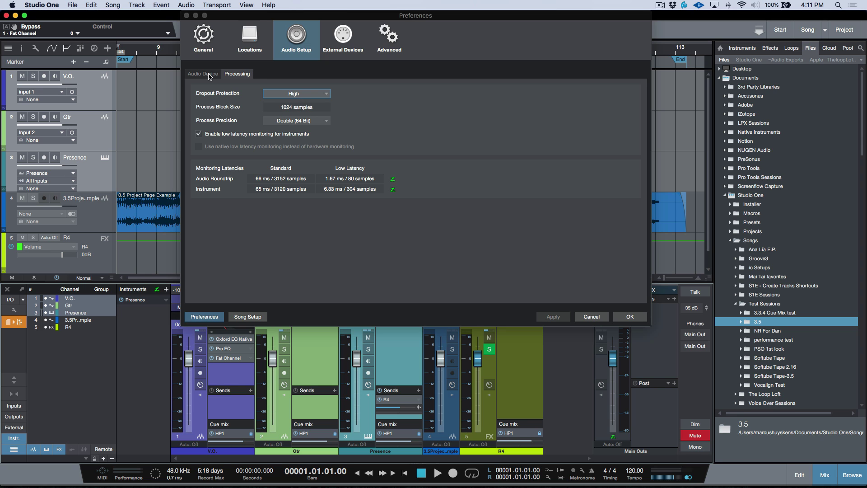
left_click(209, 75)
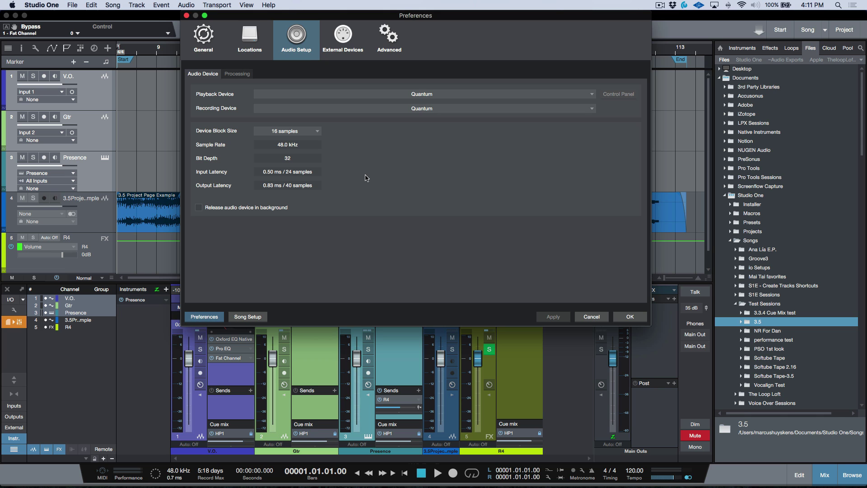
left_click(237, 74)
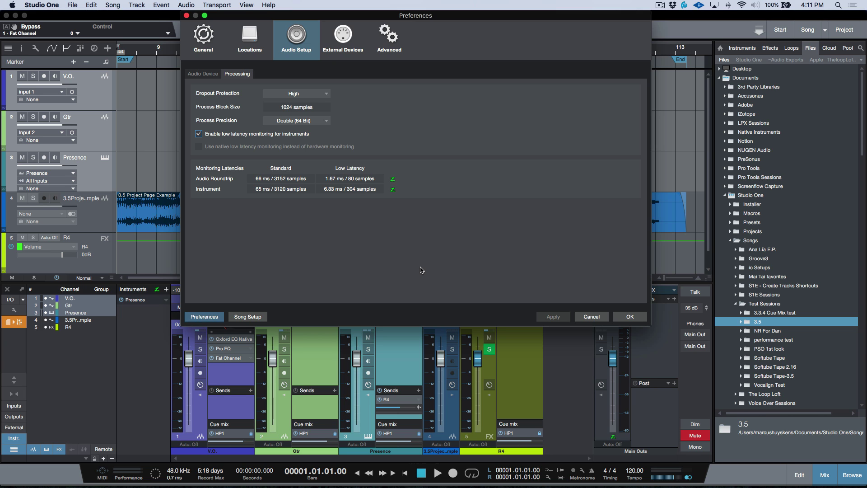
left_click(630, 316)
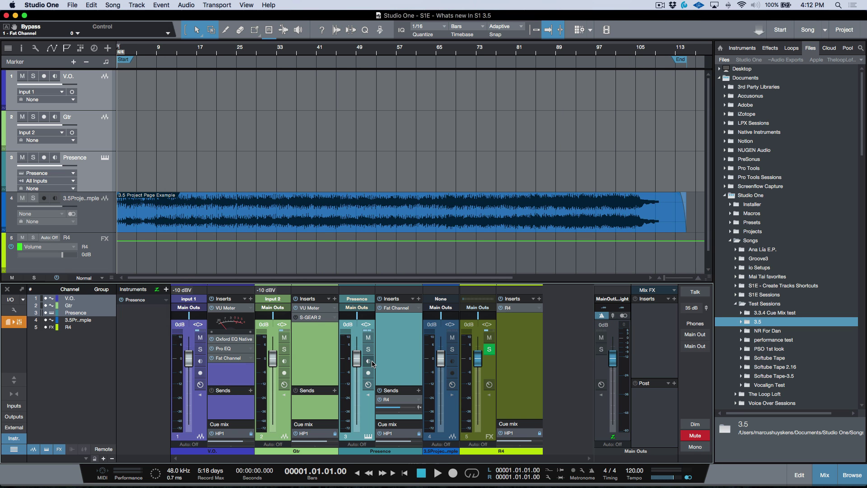
key("super+comma")
left_click(629, 317)
- Try a device block size of 64 samples, settle on 32 samples and accept the audio preferences
key("super+comma")
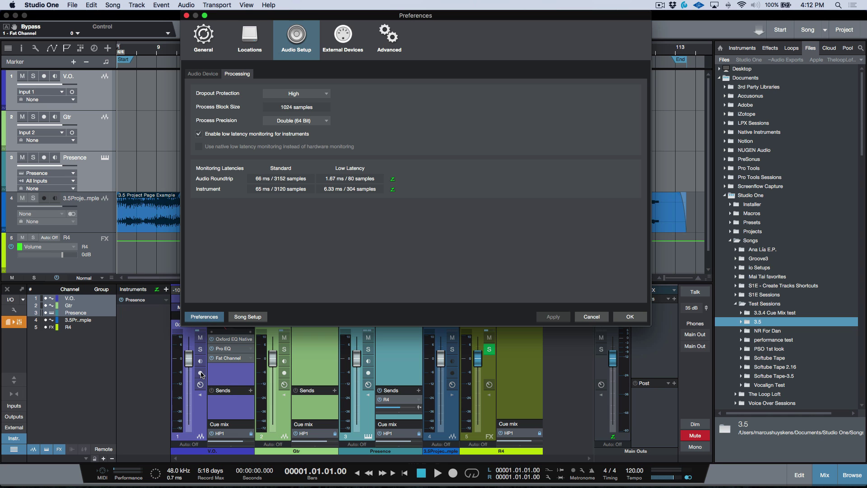
left_click(203, 74)
left_click(293, 131)
left_click(287, 156)
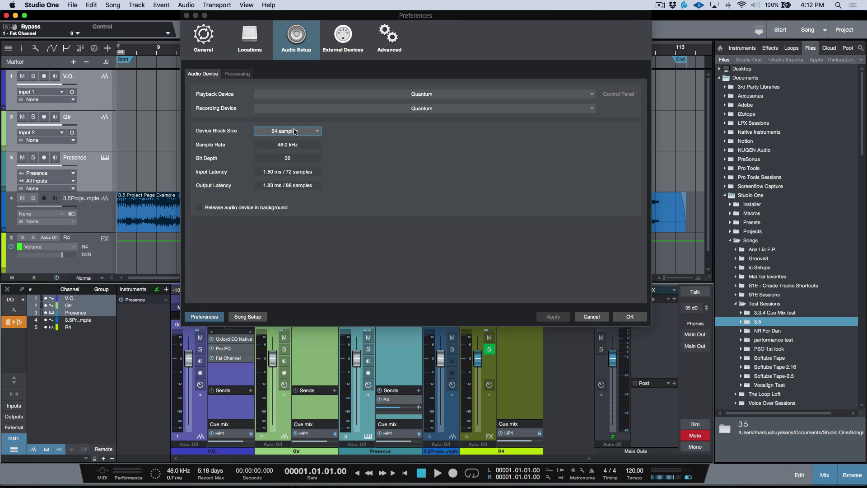
left_click(295, 131)
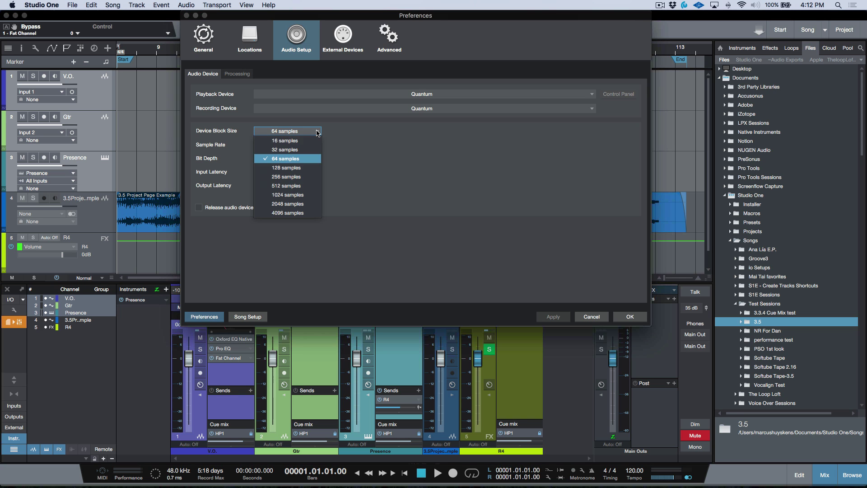
left_click(291, 151)
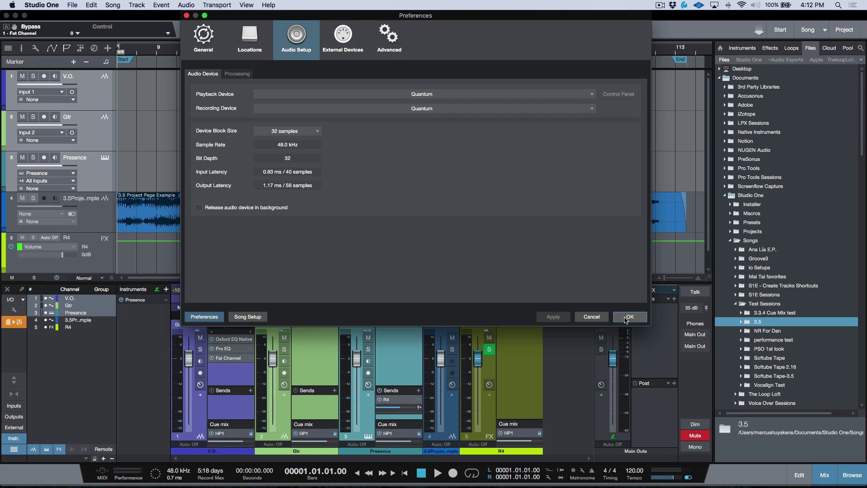
left_click(629, 318)
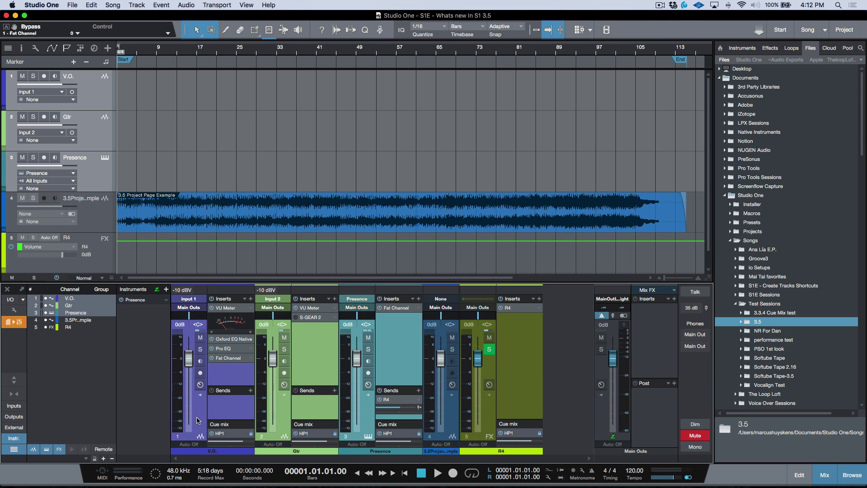
- Select only the V.O. channel and arm it for recording
left_click(200, 380)
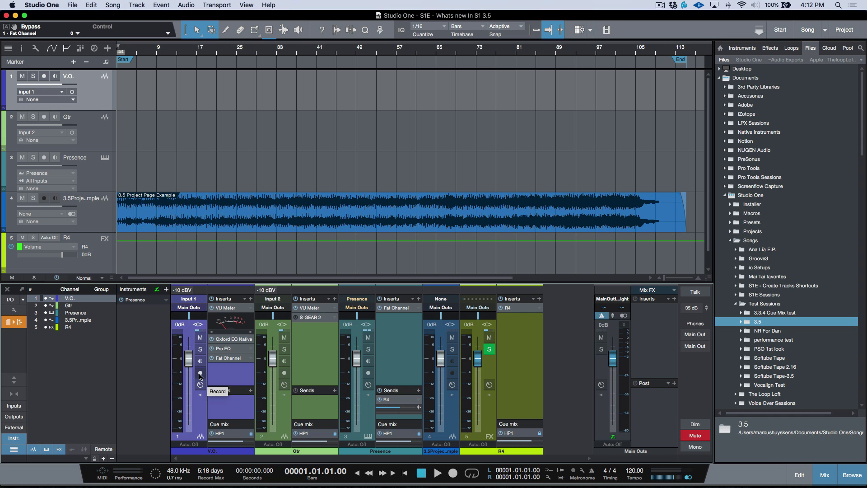
left_click(35, 48)
left_click(156, 354)
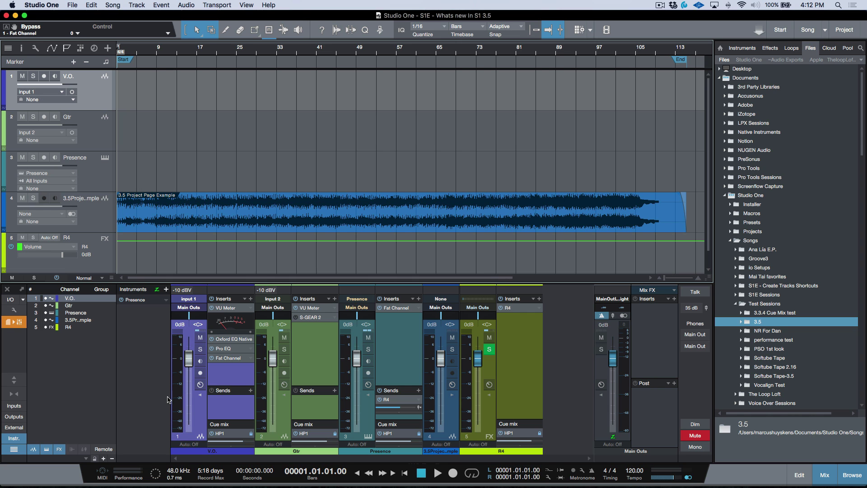
left_click(200, 373)
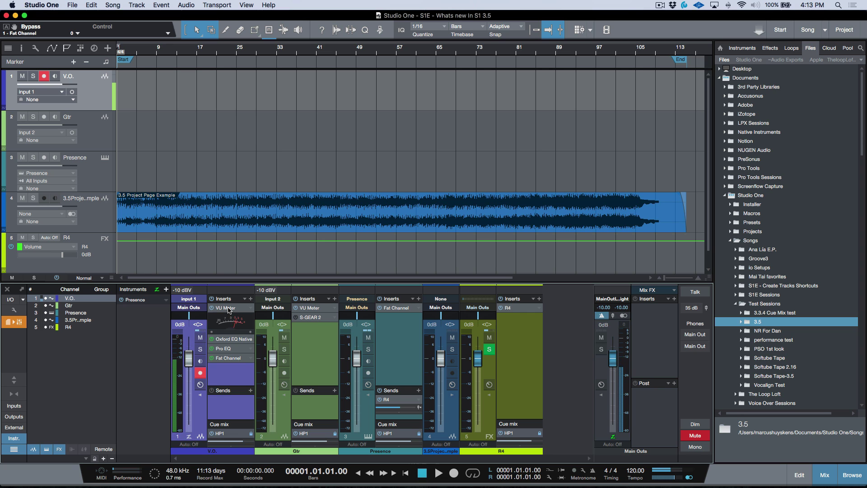
- Look through the V.O. channel's Oxford EQ Native, Pro EQ and Fat Channel inserts
left_click(234, 340)
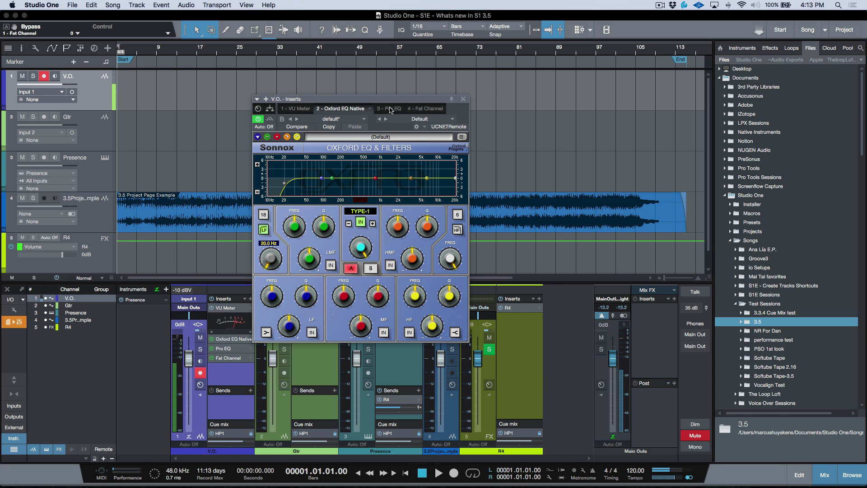
left_click(395, 110)
left_click(418, 109)
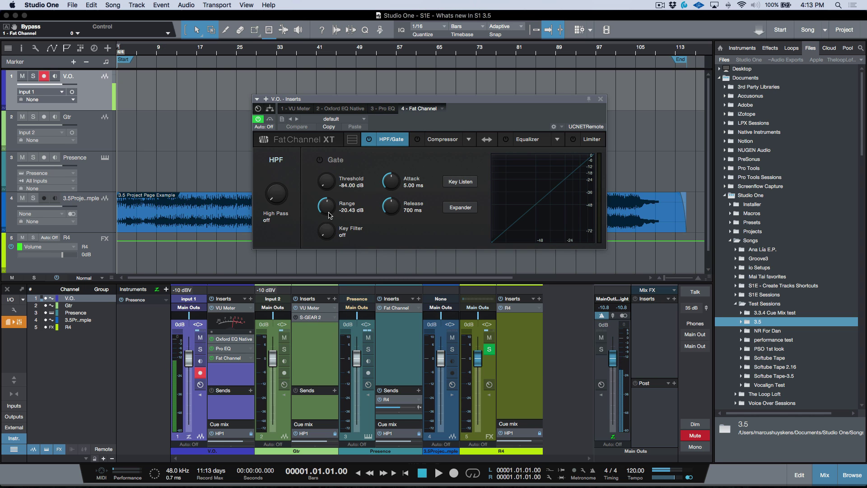
- Open the Performance Monitor with devices shown, place it beside the V.O. insert window and enlarge it to fit the device list
left_click(132, 479)
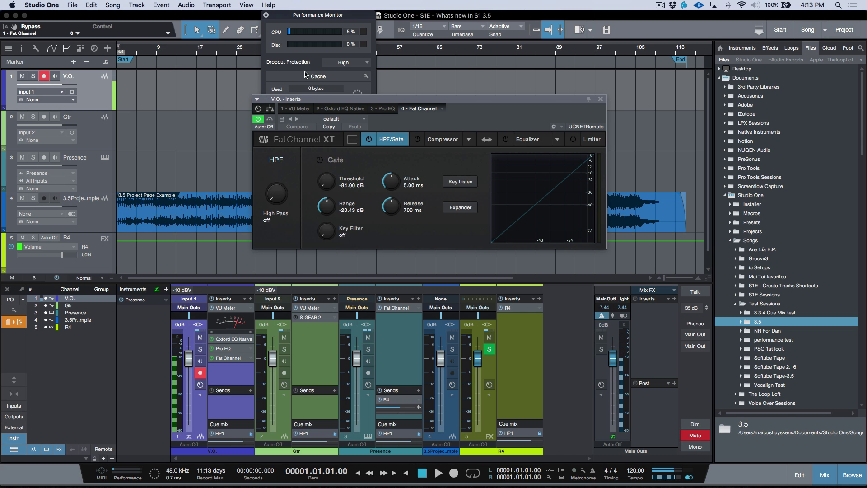
left_click_drag(323, 100, 318, 151)
left_click(269, 118)
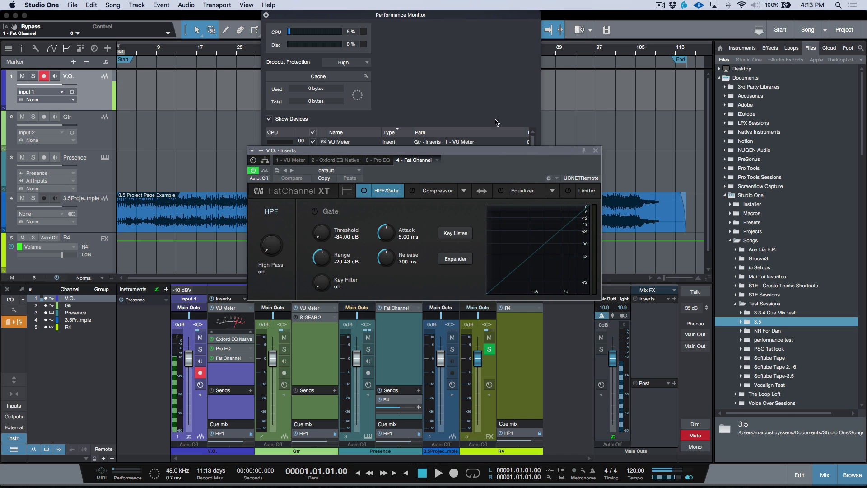
left_click_drag(408, 15, 534, 47)
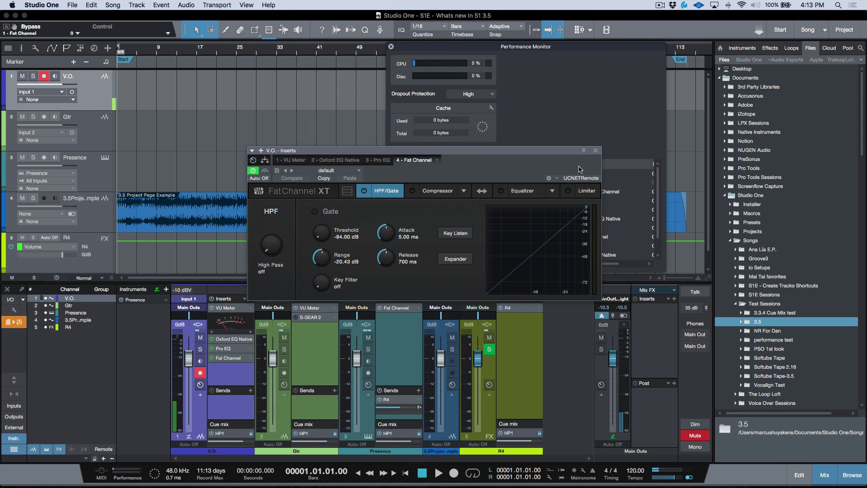
left_click_drag(565, 150, 305, 107)
left_click_drag(553, 51, 517, 44)
left_click_drag(630, 252, 681, 253)
left_click_drag(626, 265, 626, 327)
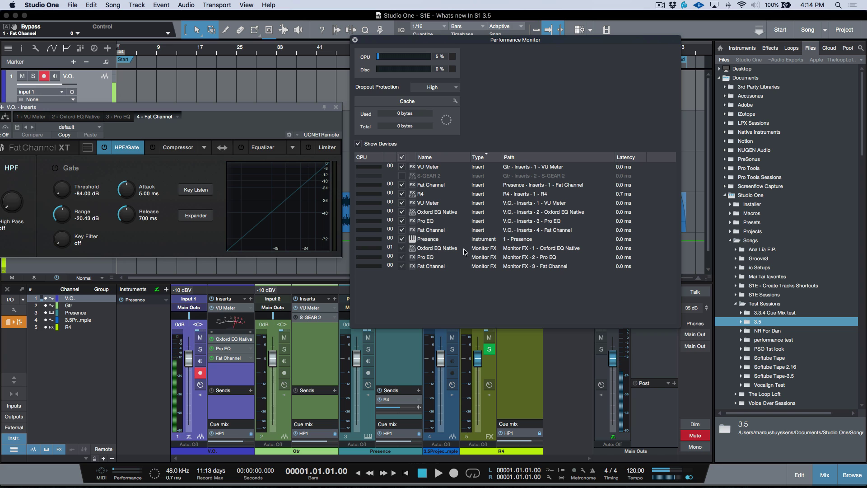
- Disarm and re-arm the V.O. channel for recording to compare the Monitor FX entries in the device list
left_click(200, 373)
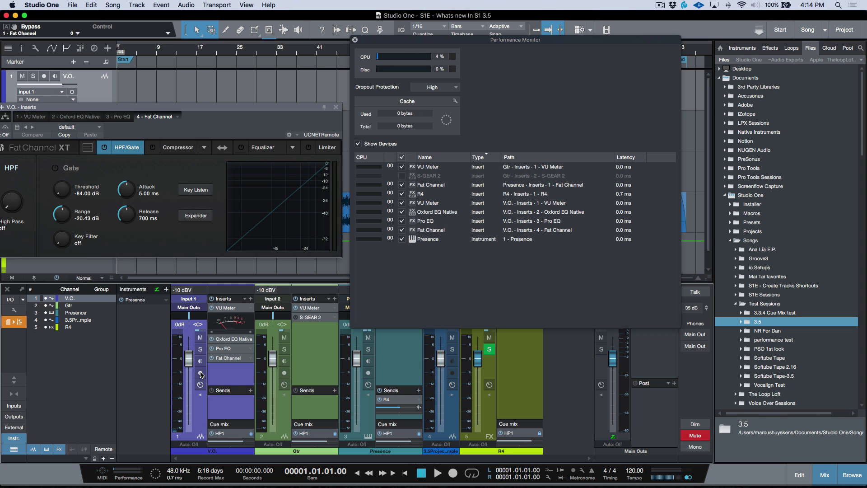
left_click(201, 373)
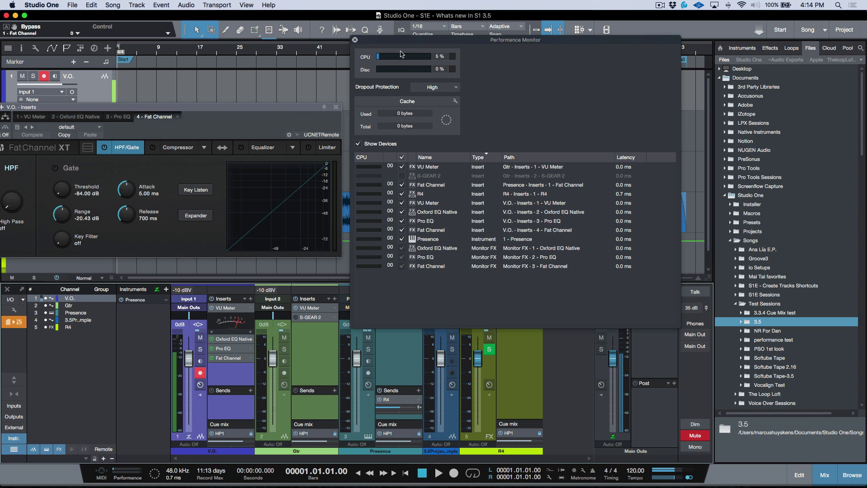
- Switch Dropout Protection to Medium and back to High in the Performance Monitor to compare the CPU load
left_click_drag(423, 43, 416, 68)
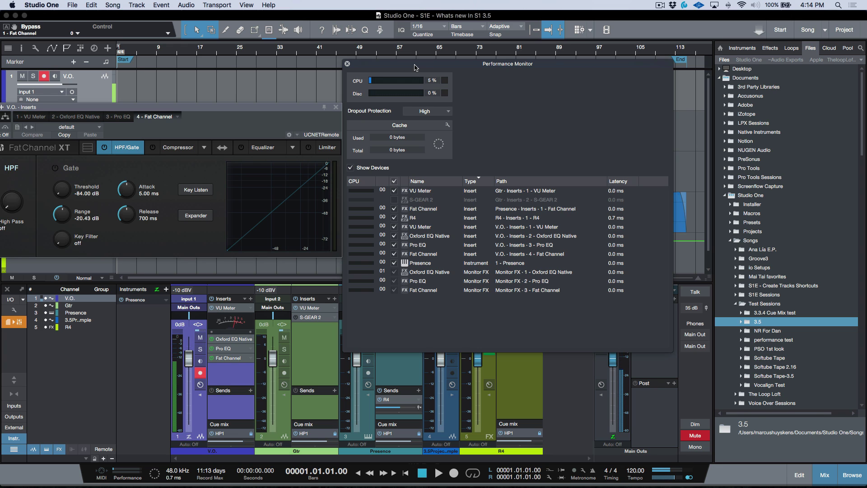
left_click(440, 114)
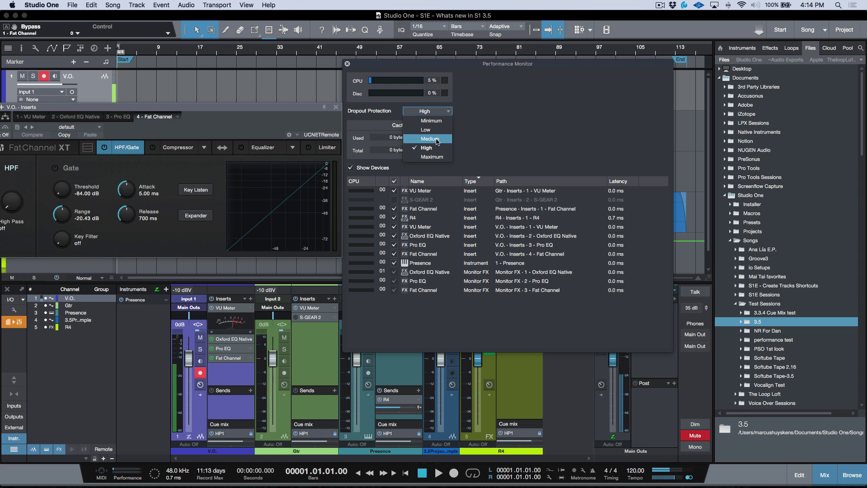
left_click(437, 140)
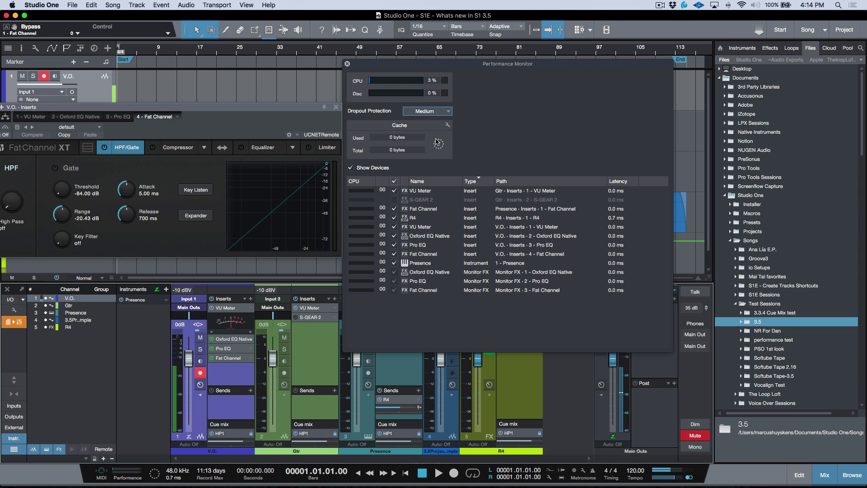
left_click(442, 113)
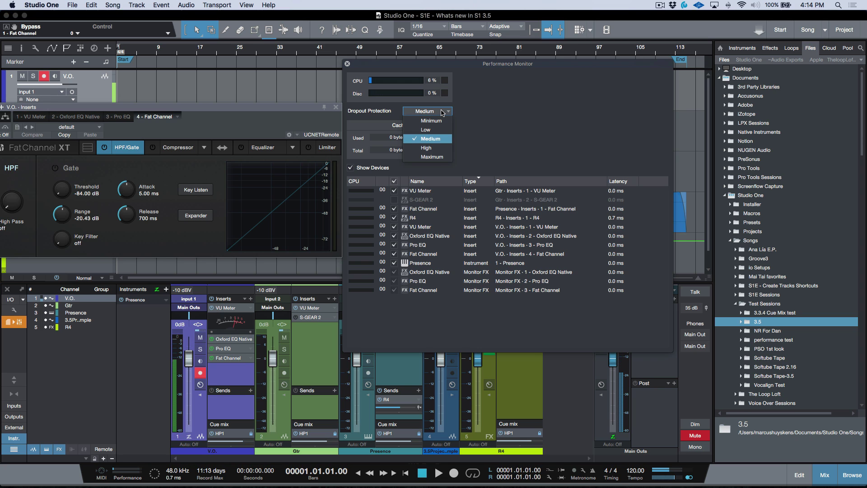
left_click(436, 150)
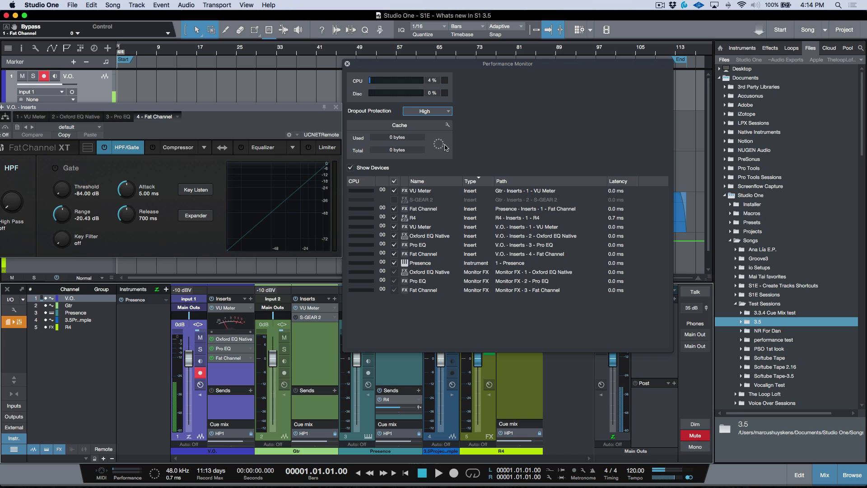
- Close the Performance Monitor and turn on the compressor in the V.O. channel's Fat Channel
left_click(347, 64)
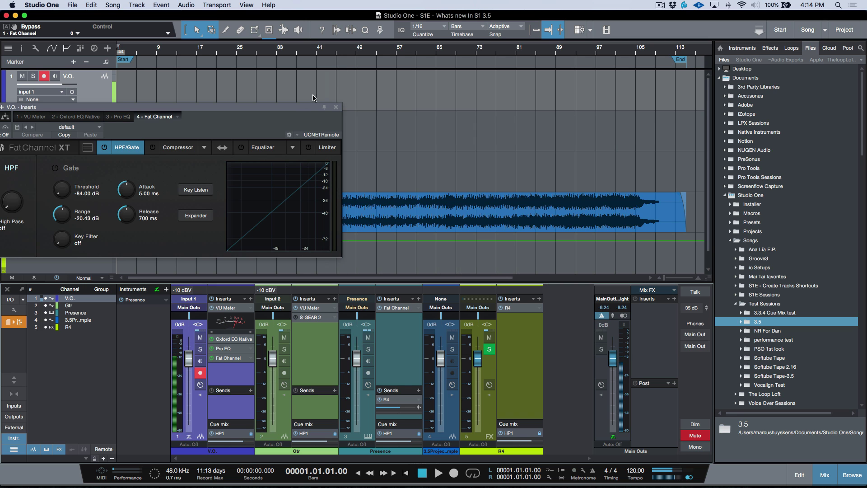
left_click_drag(293, 105, 496, 98)
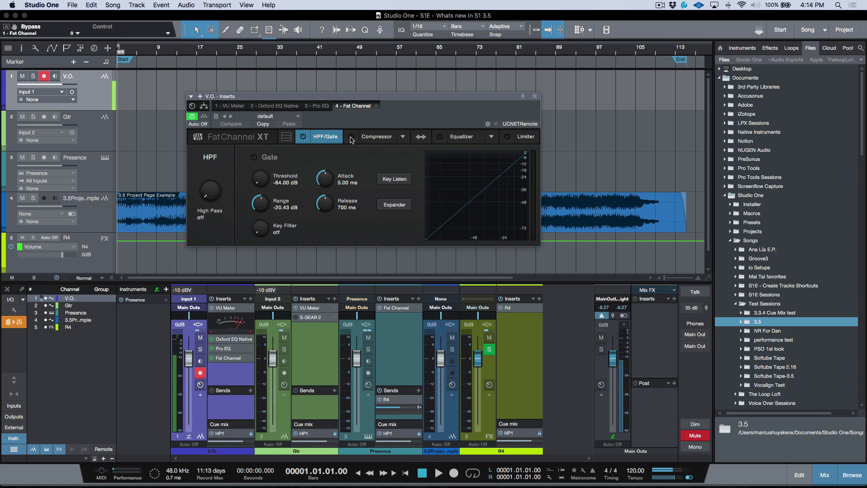
left_click(374, 138)
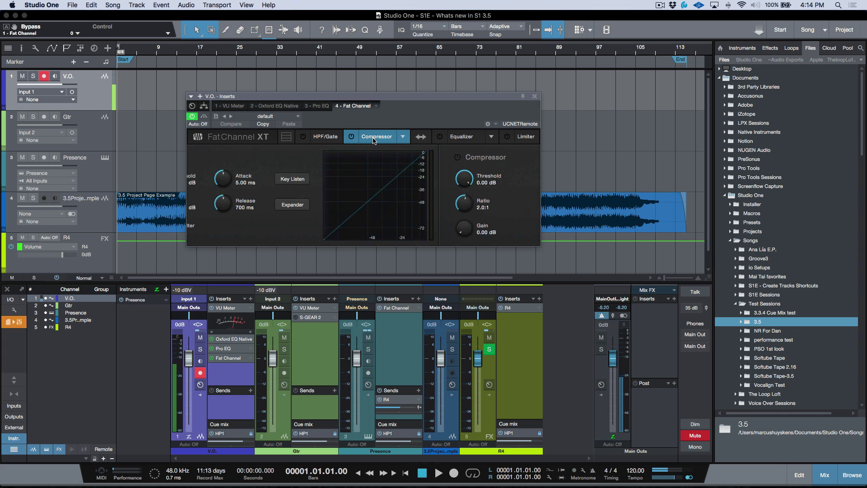
left_click(351, 137)
- Switch the Fat Channel compressor model from Standard to Tube, and from Tube to FET
left_click(403, 137)
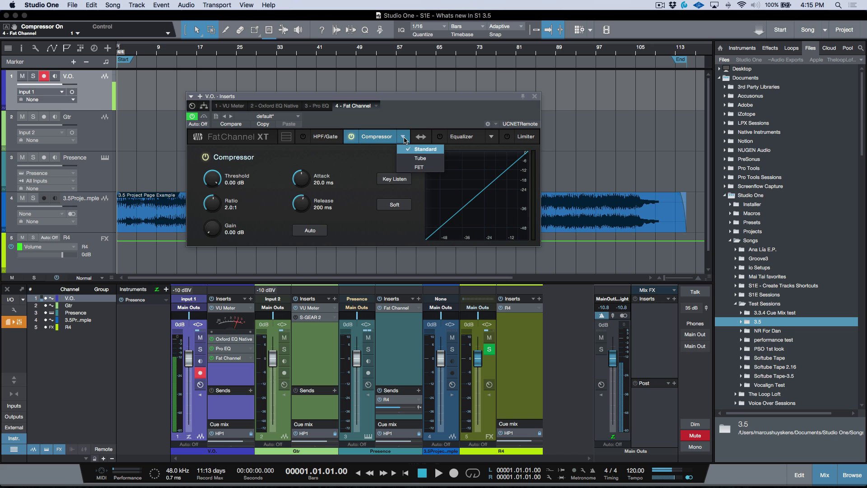
left_click(419, 163)
left_click(403, 137)
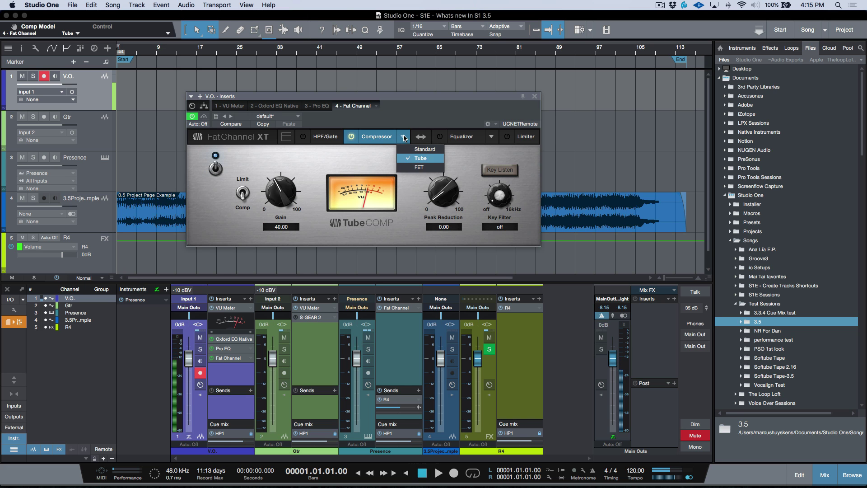
left_click(420, 169)
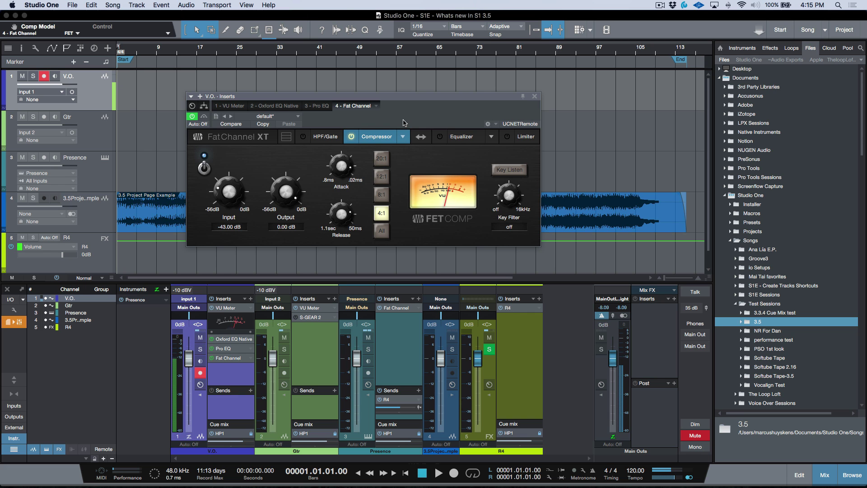
- Expand the Fat Channel to show all processors at once and switch the compressor model to Standard and on to Tube
left_click(286, 137)
left_click_drag(406, 96, 422, 9)
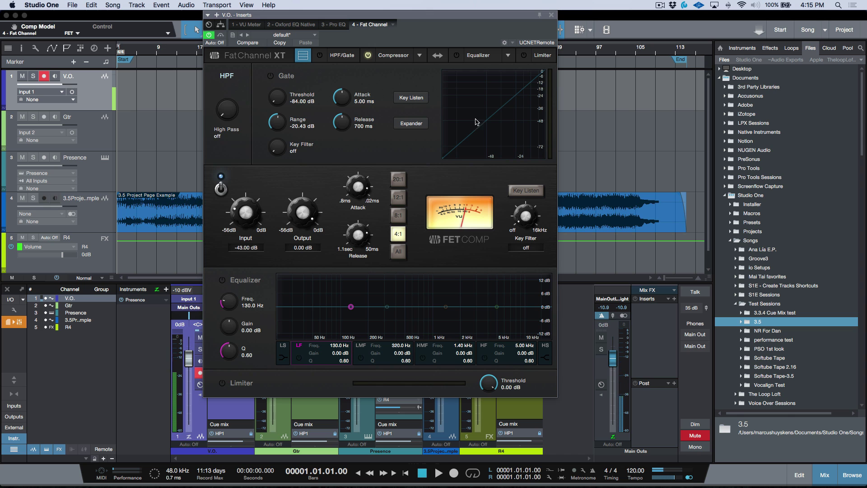
left_click(420, 56)
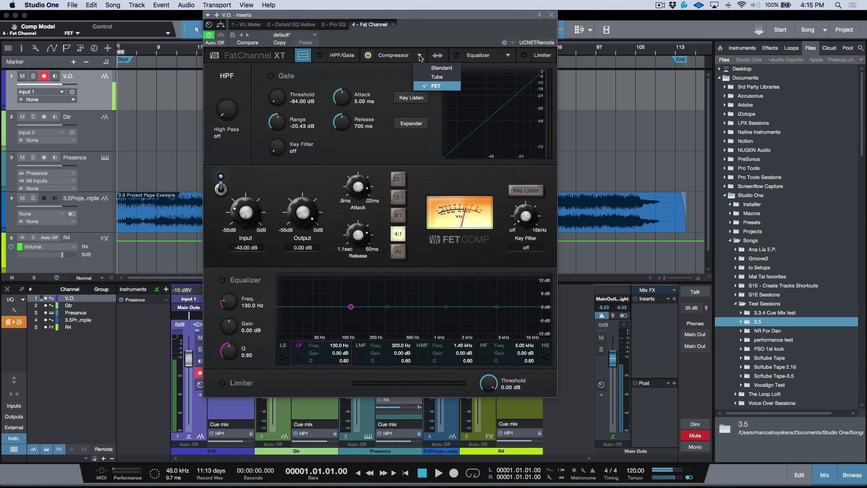
left_click(425, 67)
left_click(420, 57)
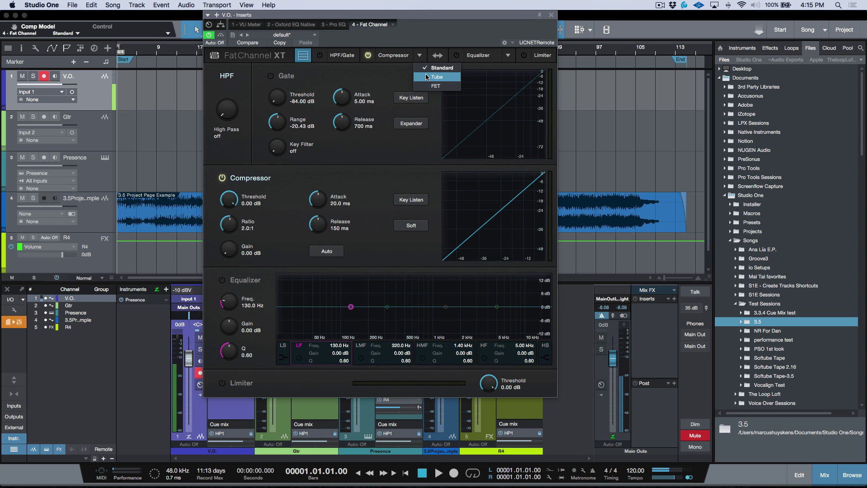
left_click(437, 77)
- Set the Tube compressor's Peak Reduction to 67.50 and Gain to 47.50, and return the compressor model to FET
left_click_drag(460, 212, 459, 159)
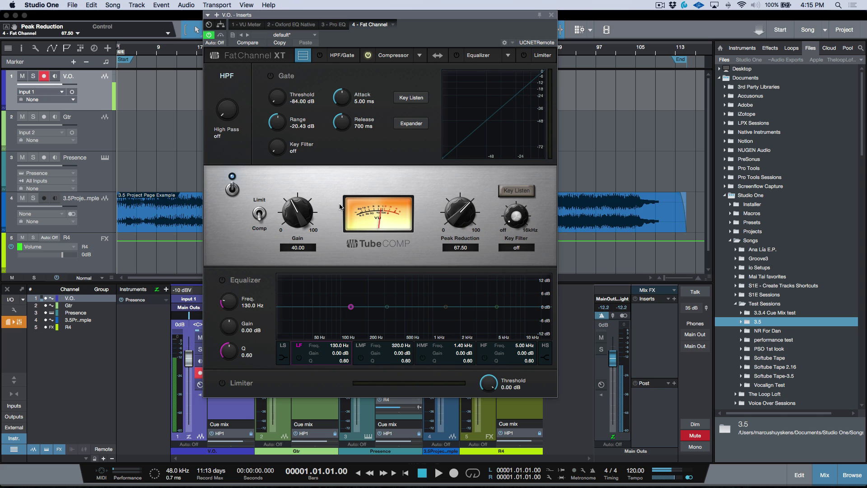
left_click_drag(315, 218, 314, 211)
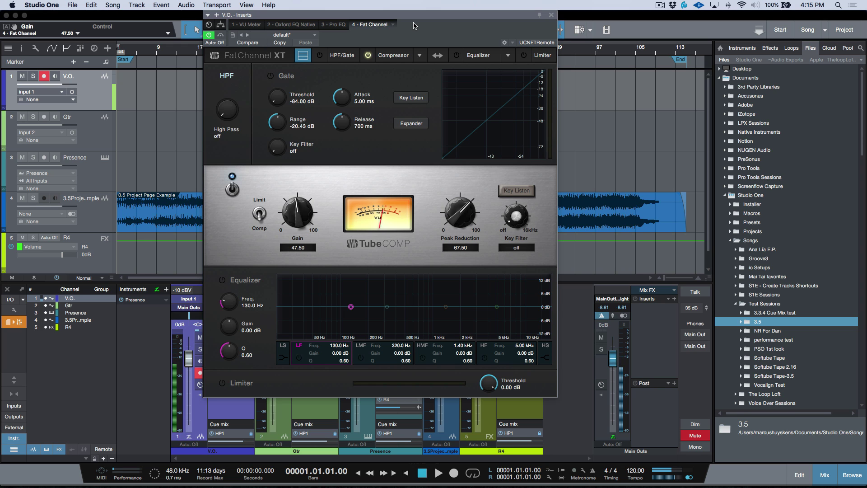
left_click(420, 59)
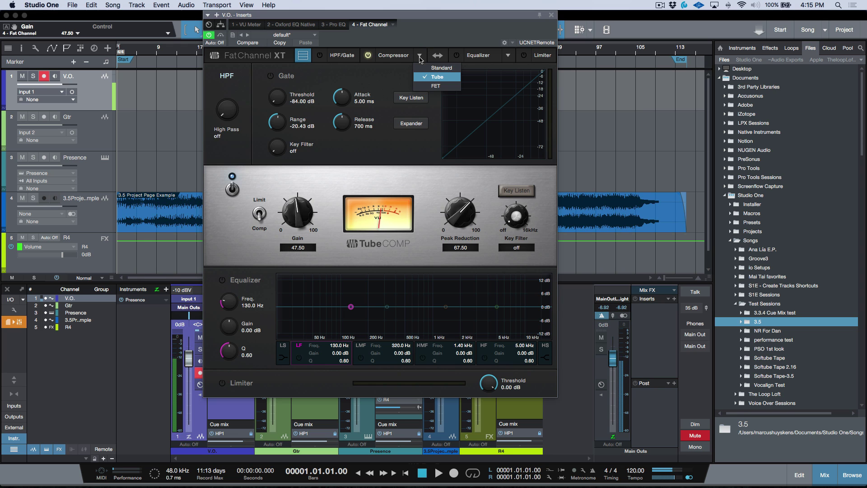
left_click(441, 86)
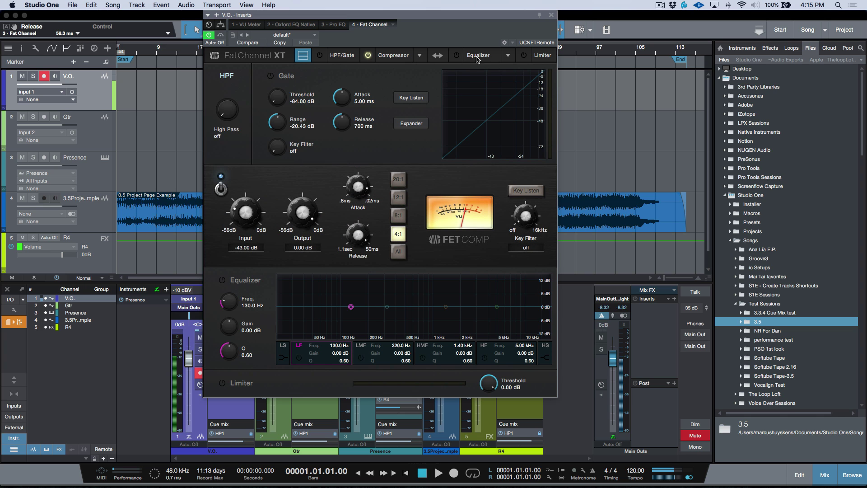
- Turn on the Fat Channel equalizer, choose the Standard model and change it to Passive
left_click(457, 55)
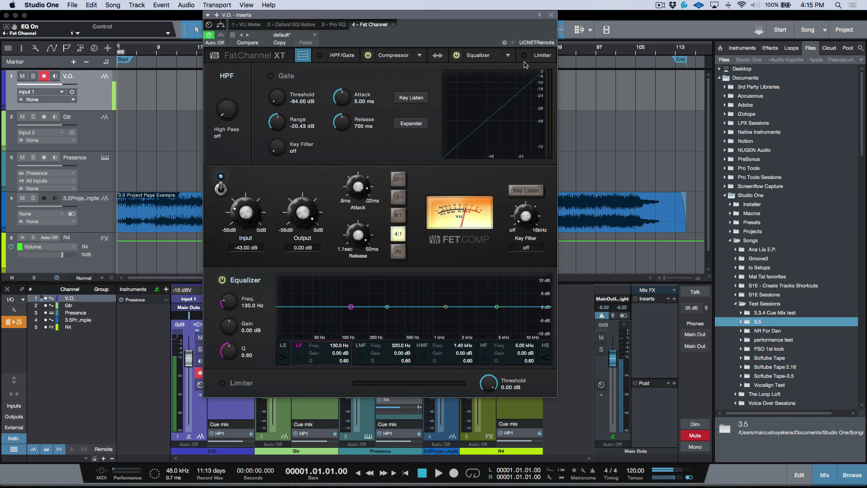
left_click(508, 55)
left_click(514, 65)
left_click(508, 55)
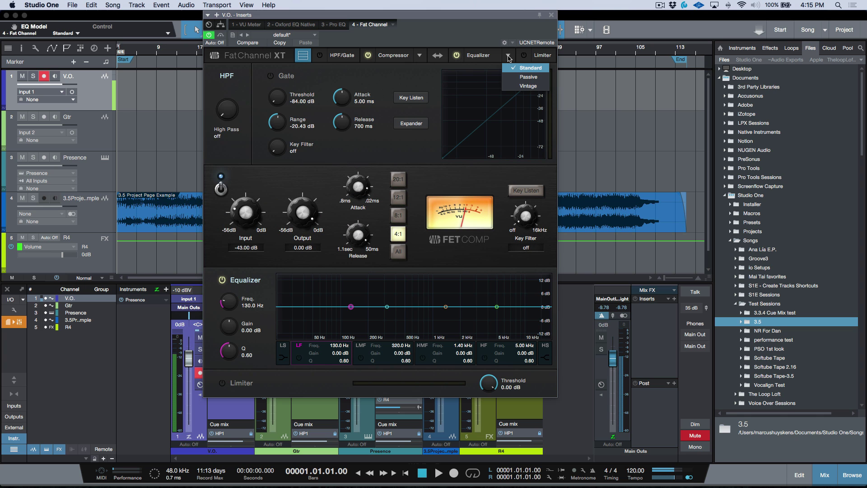
left_click(522, 78)
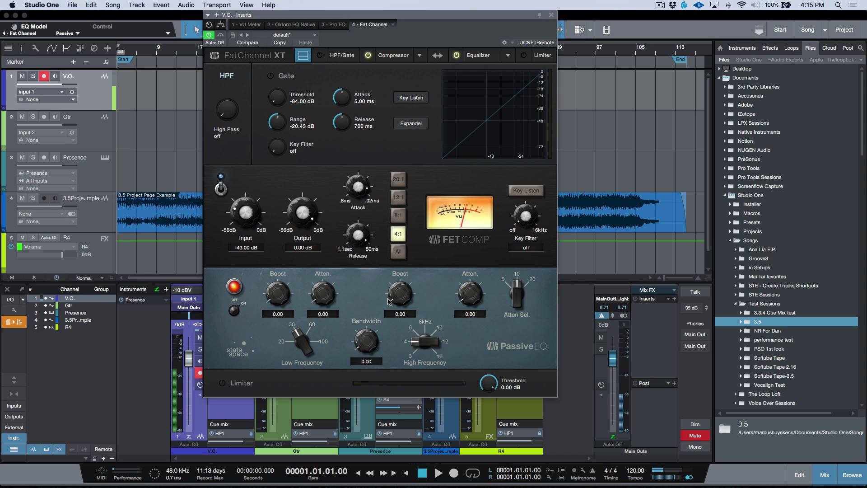
- Set the Passive EQ's high Boost to 5.90 and Bandwidth to 5.95, and change its high and low frequency selectors
left_click_drag(397, 300, 402, 268)
left_click_drag(371, 302, 404, 297)
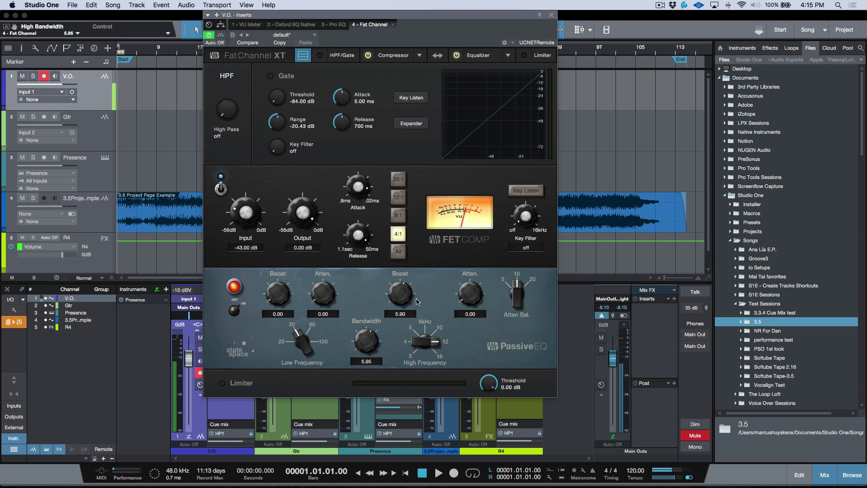
left_click_drag(418, 343, 418, 357)
left_click_drag(305, 347, 305, 319)
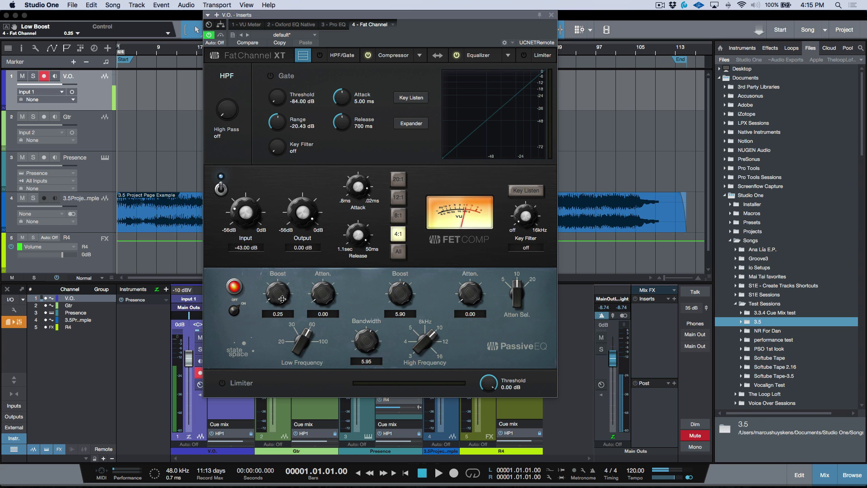
- Switch the equalizer to Vintage and set gains of HF 6.56, HMF 5.12, LMF -3.20 and LF 3.04 dB, with LMF at 360 Hz
left_click(508, 55)
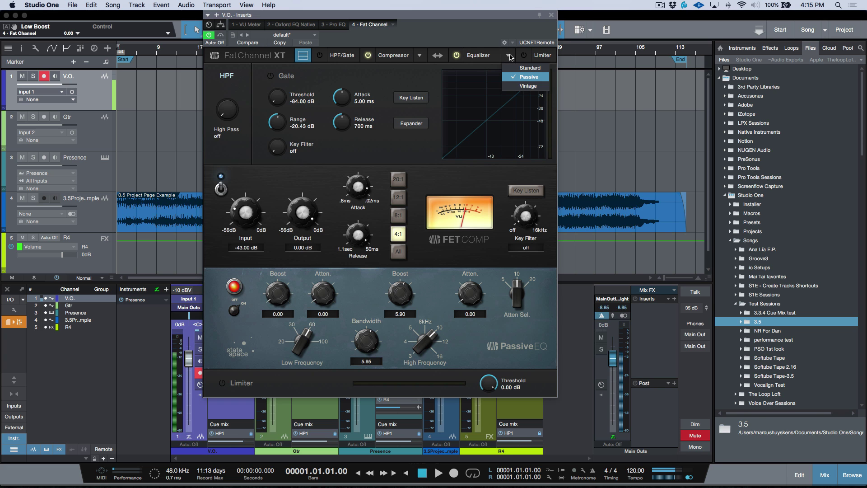
left_click(519, 87)
left_click_drag(512, 310, 511, 291)
left_click_drag(450, 324, 450, 316)
left_click_drag(389, 317, 315, 320)
left_click(348, 327)
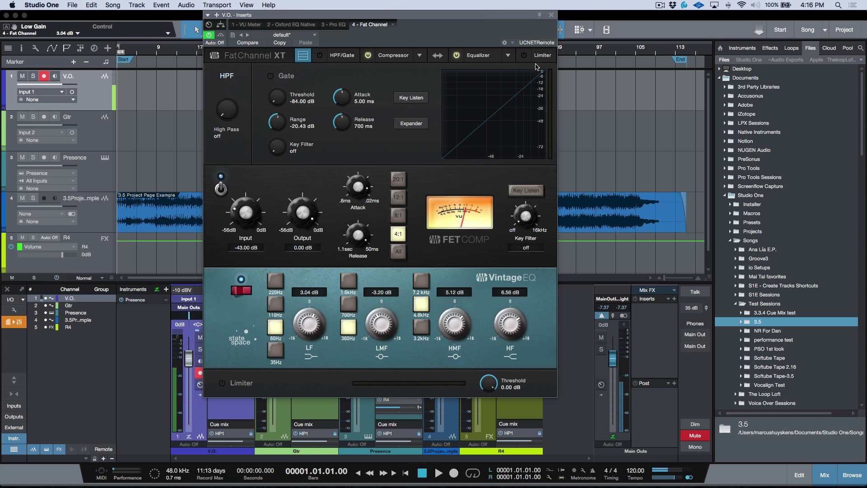
- Turn on the Fat Channel limiter and close the V.O. insert window
left_click(524, 55)
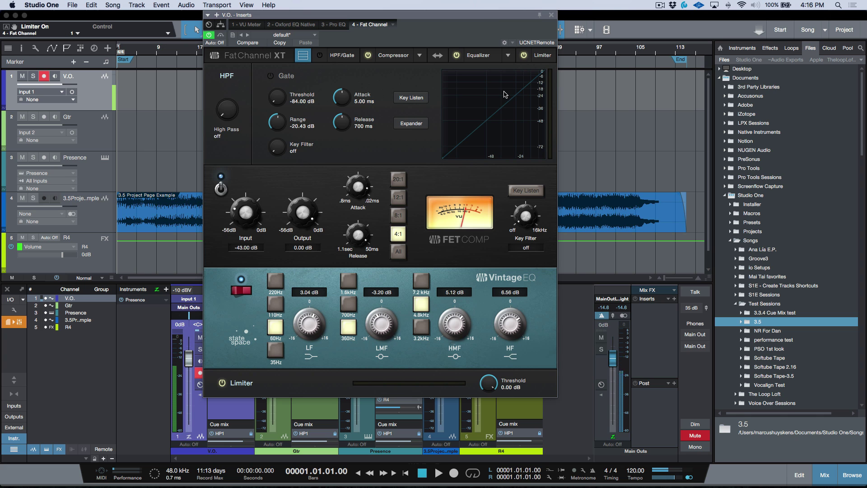
left_click(551, 15)
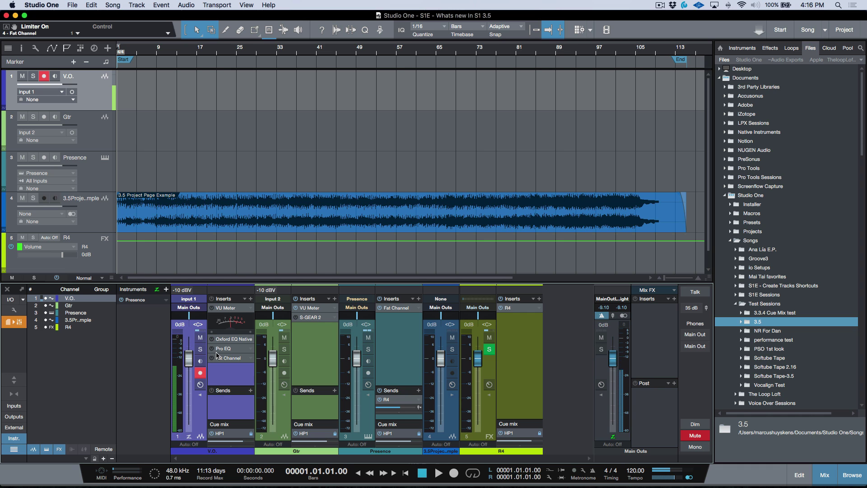
- Disable the cue mix option for the HP1 and HP2 outputs in the song's Audio I/O Setup and apply it
left_click(367, 411)
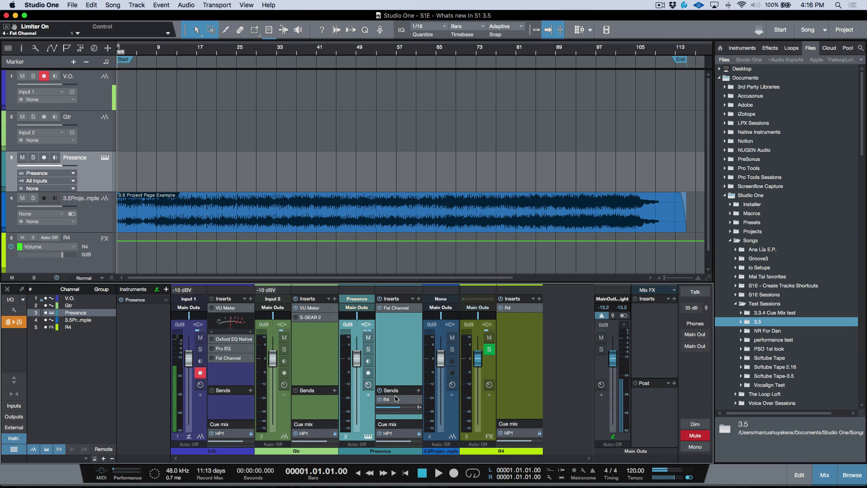
left_click(10, 300)
left_click(269, 188)
left_click(270, 199)
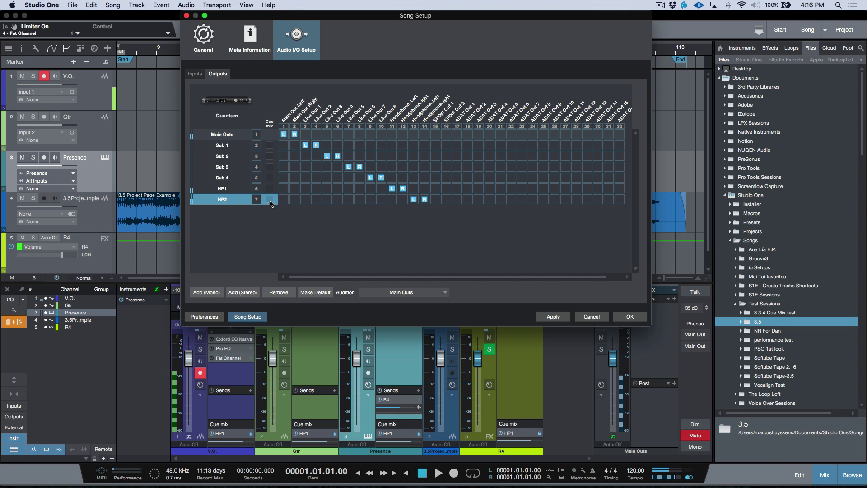
left_click(553, 316)
left_click(630, 317)
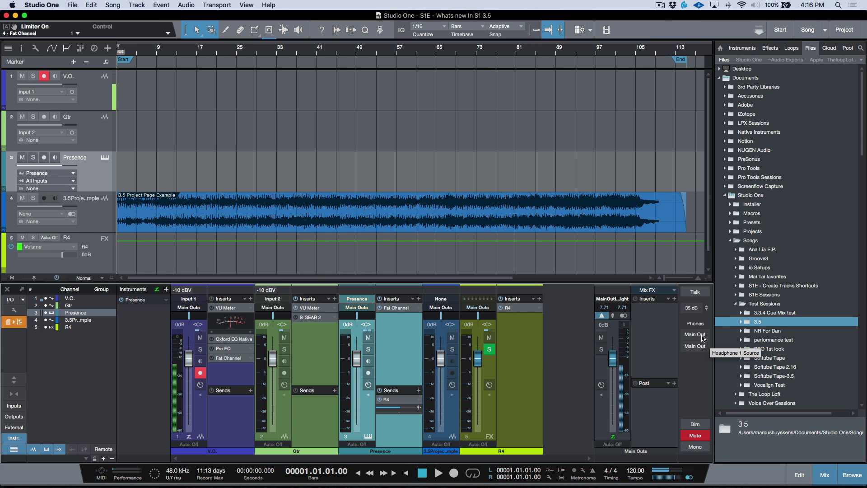
- Look through the Headphone 1 and Headphone 2 source options, leaving both sources on Main Out
left_click(703, 338)
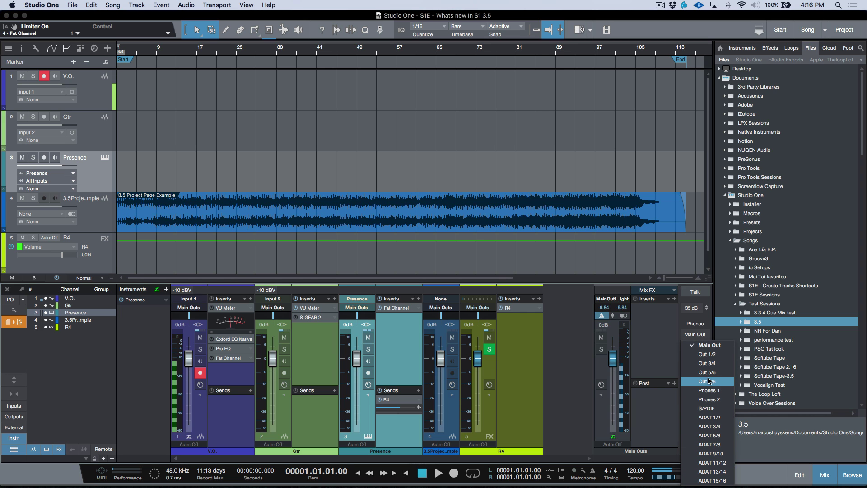
left_click(560, 379)
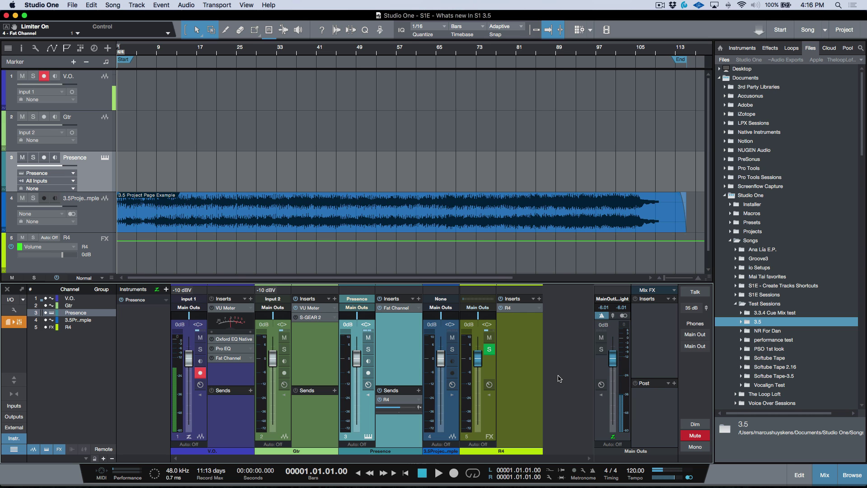
left_click(694, 335)
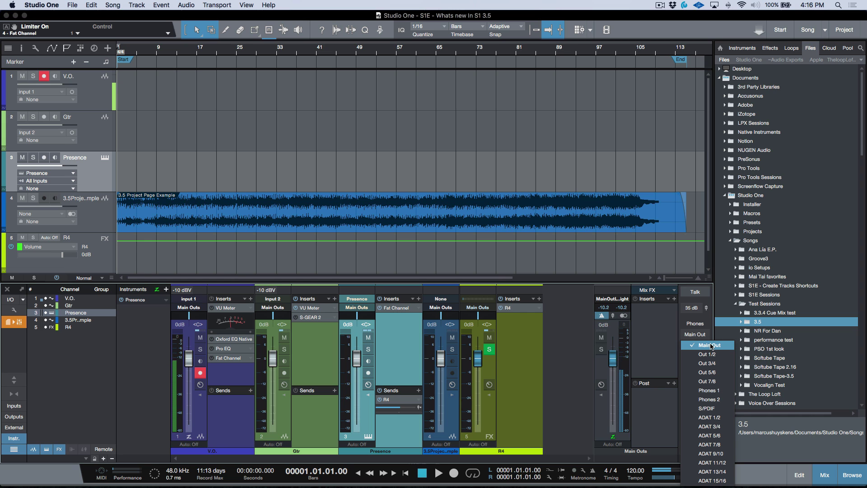
left_click(710, 345)
left_click(698, 347)
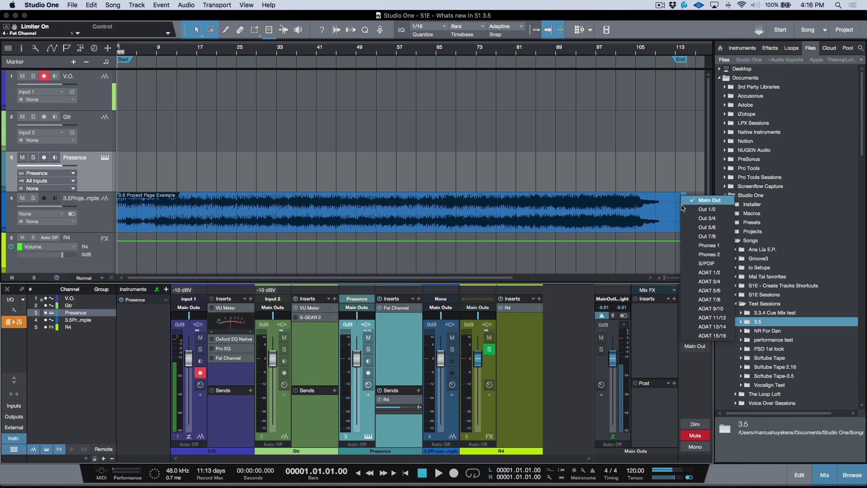
left_click(702, 203)
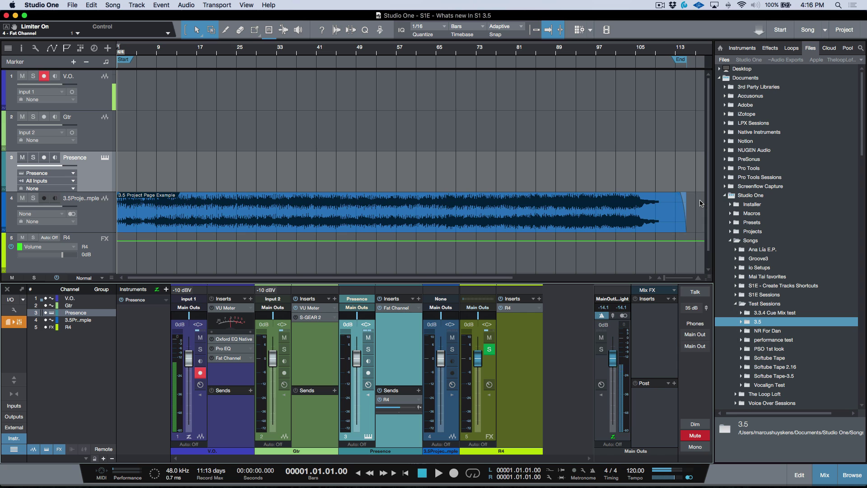
left_click(693, 336)
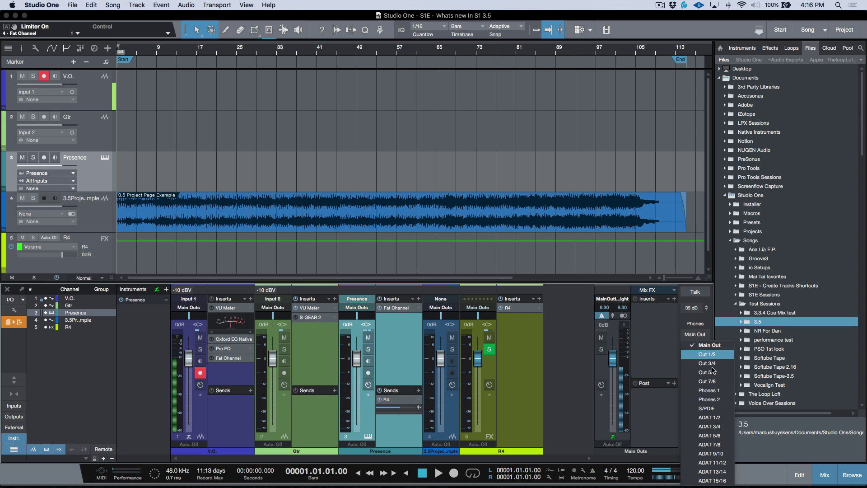
left_click(586, 387)
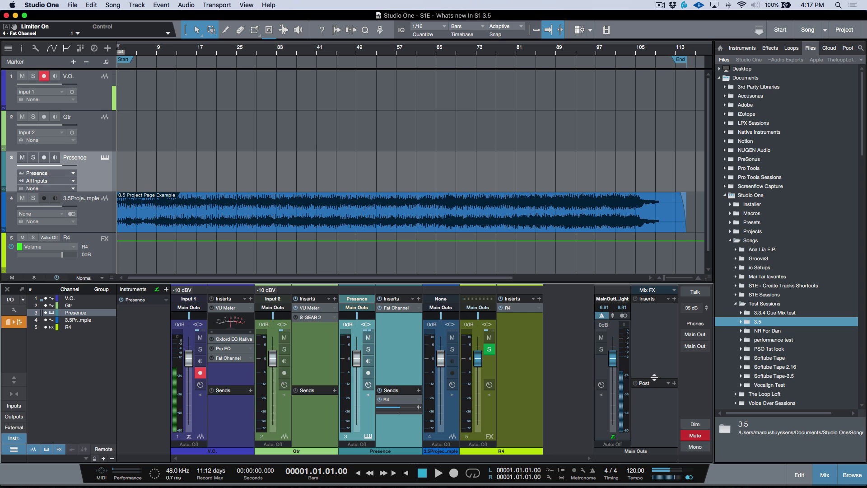
- Turn on Dim and Mono in the interface's monitor controls and turn both off again
left_click(697, 426)
key("super+shift+m")
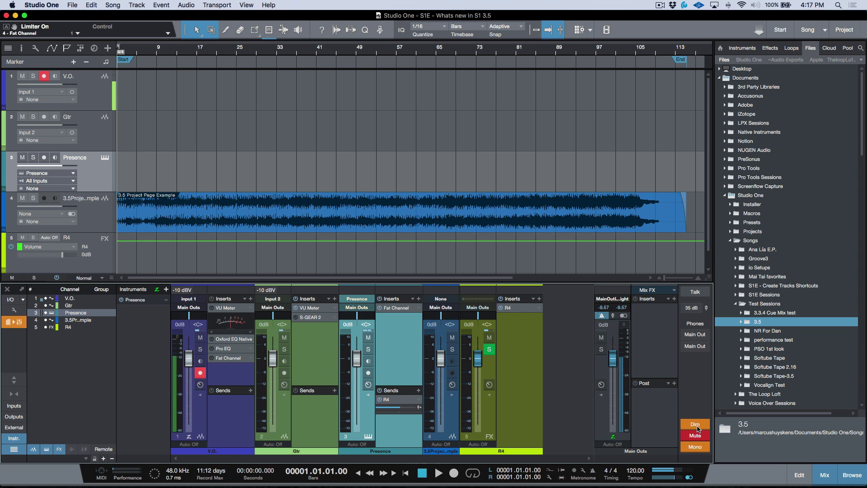
key("super+shift+m")
left_click(696, 425)
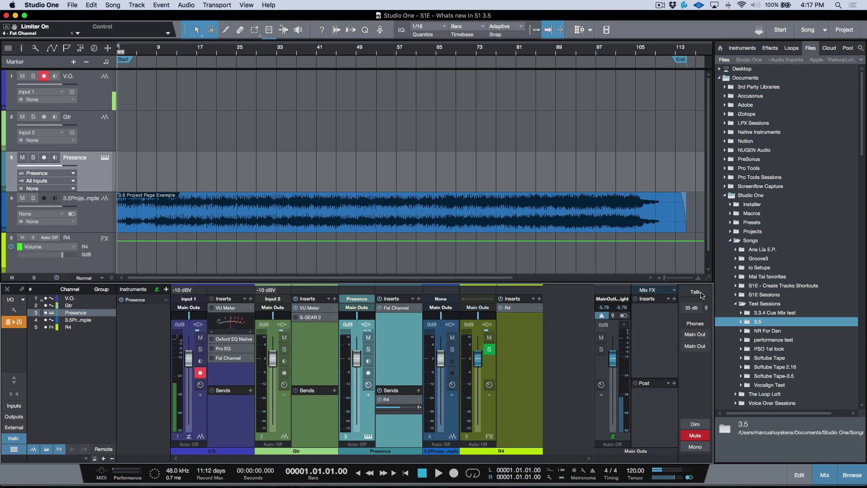
- Add a mono input assigned to the Quantum's Talkback channel in the song's Audio I/O Setup and apply it
left_click(7, 300)
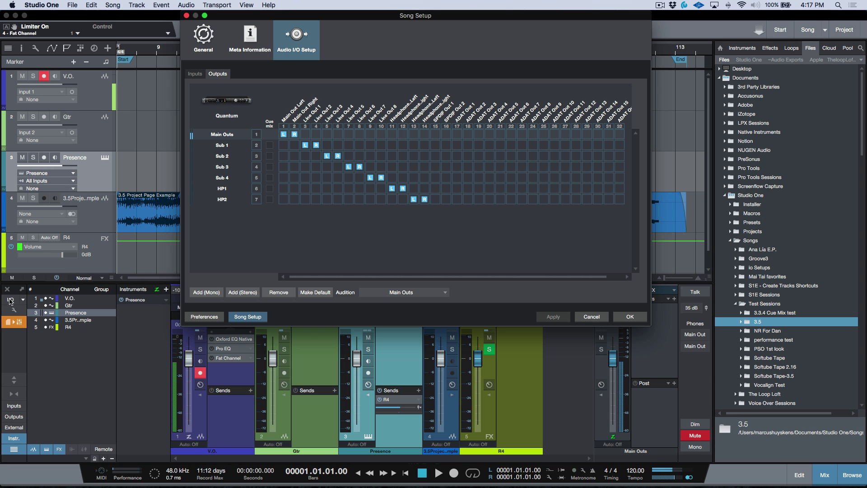
left_click(194, 74)
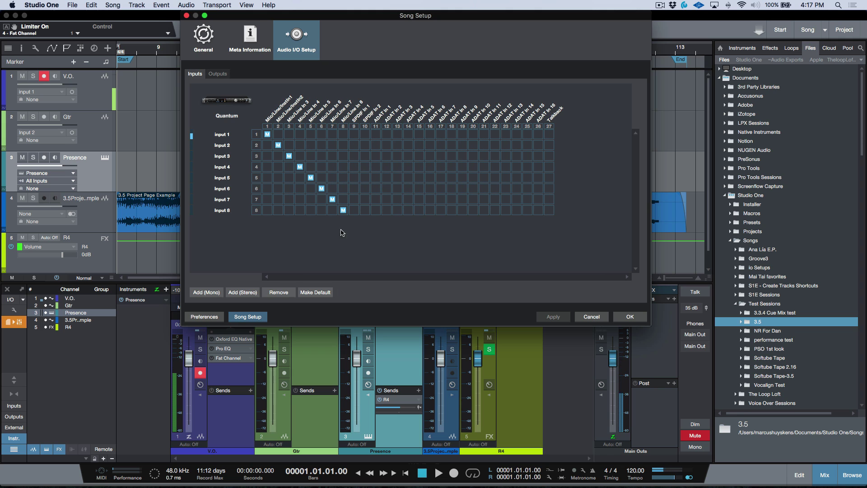
left_click(209, 292)
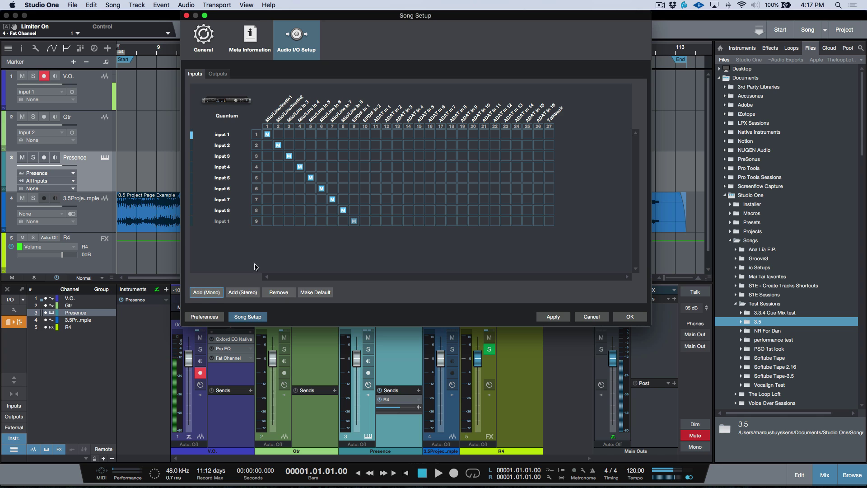
left_click(555, 318)
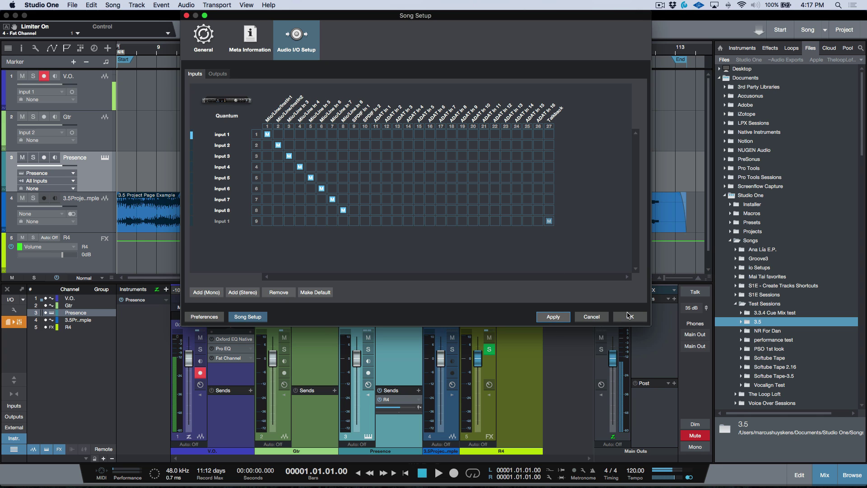
left_click(630, 318)
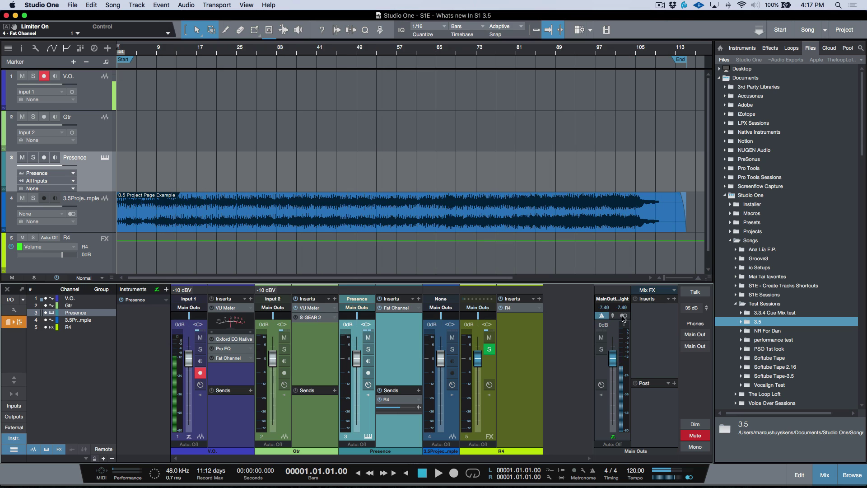
- Check the Talkback entry among the Gtr channel's input choices, and switch the interface's Talk control on and off
left_click(275, 299)
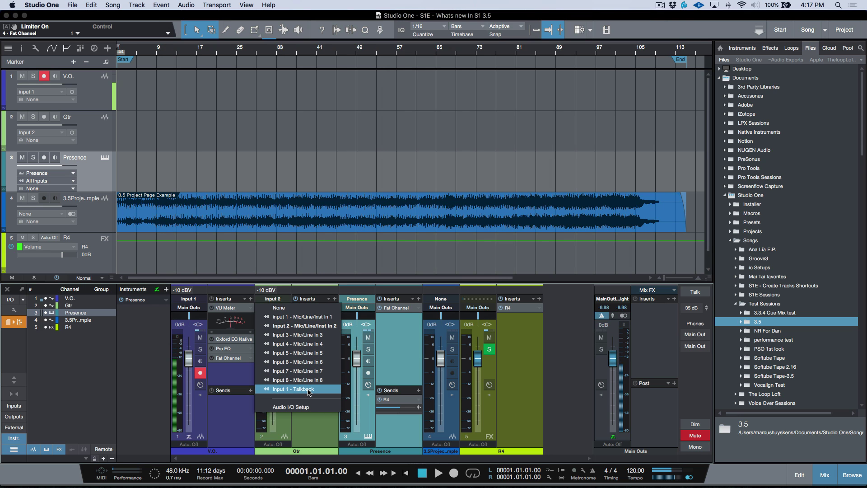
key("Escape")
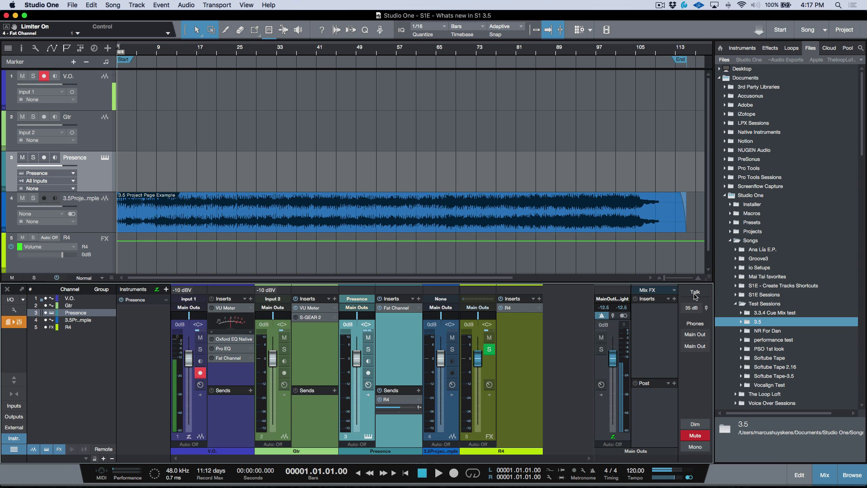
left_click(695, 294)
left_click(696, 293)
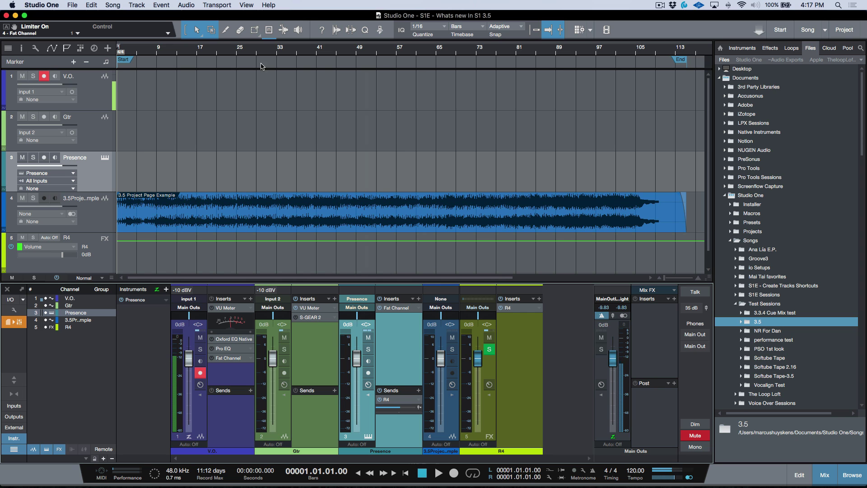
- Launch Notion, postpone its software update and open the Chinese Dance demo score
key("F4")
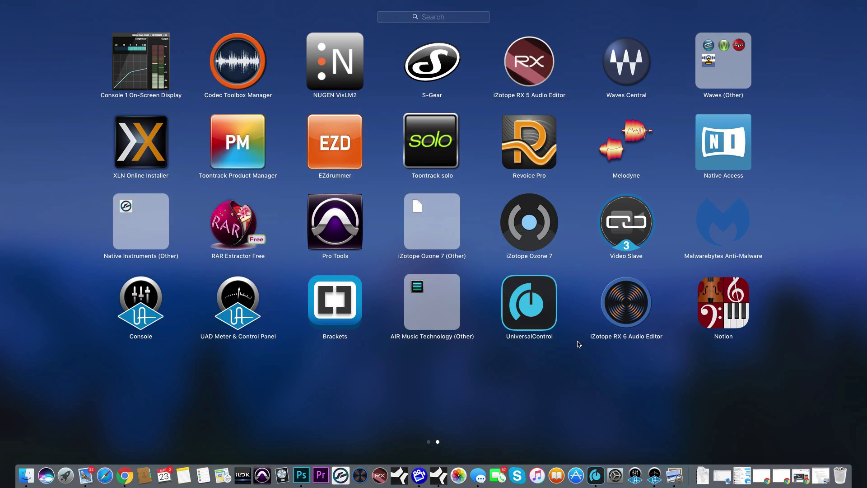
left_click(717, 307)
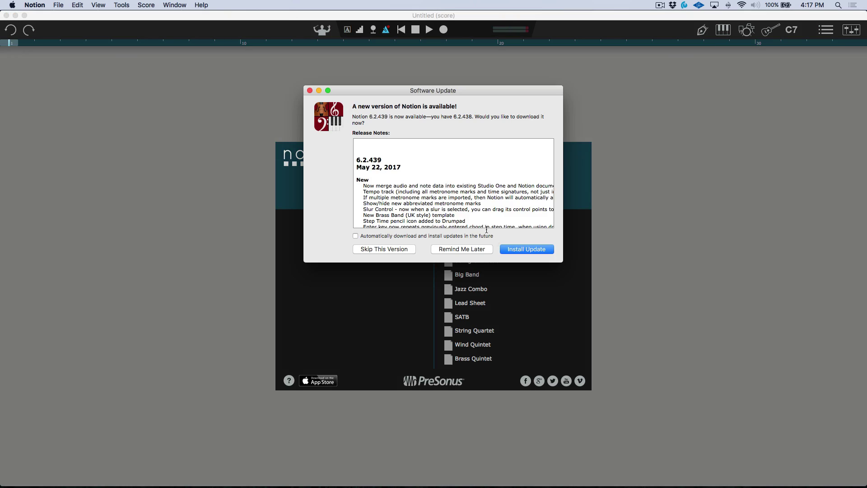
left_click(459, 249)
left_click(175, 5)
mouse_move(202, 6)
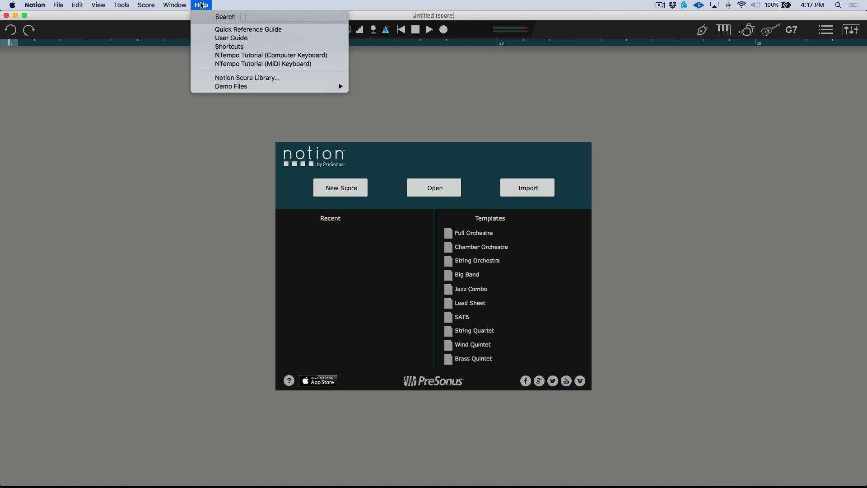
mouse_move(253, 87)
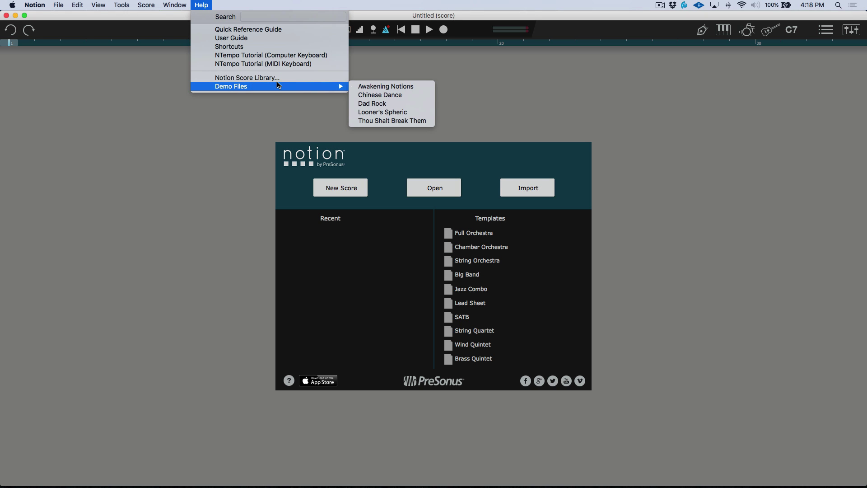
left_click(369, 95)
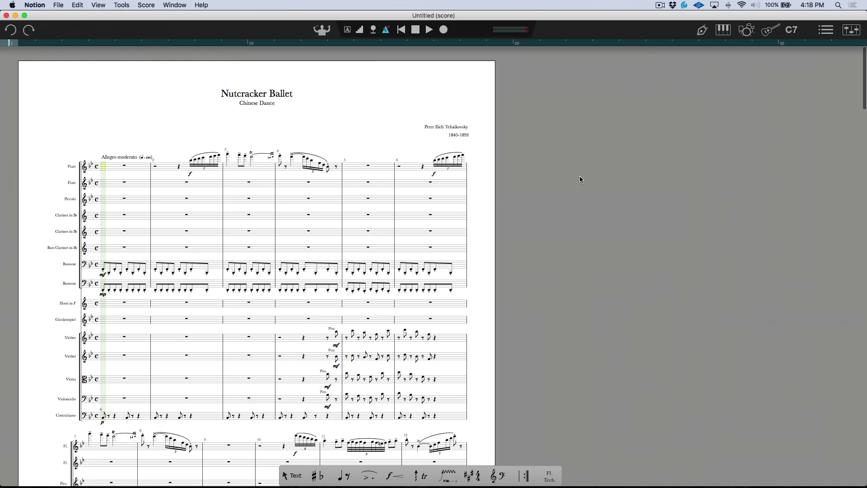
- Review the audio device, sample rate and buffer settings in Notion's preferences and close them
key("super+comma")
left_click(96, 202)
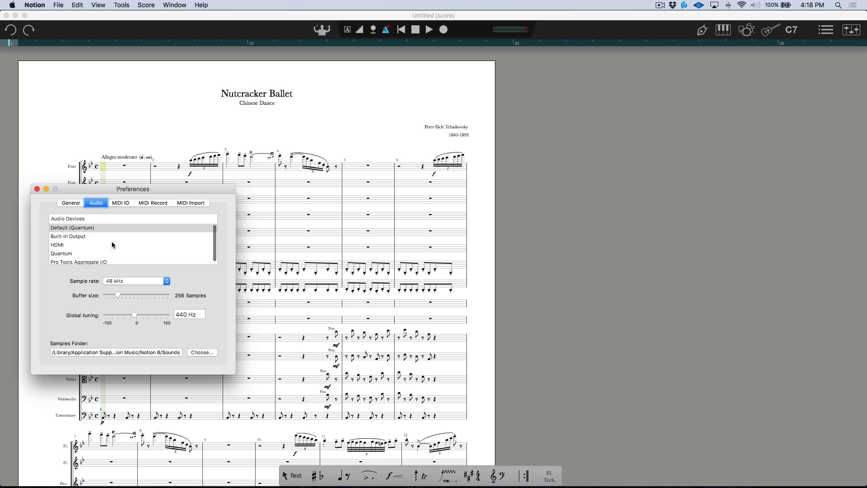
left_click(37, 189)
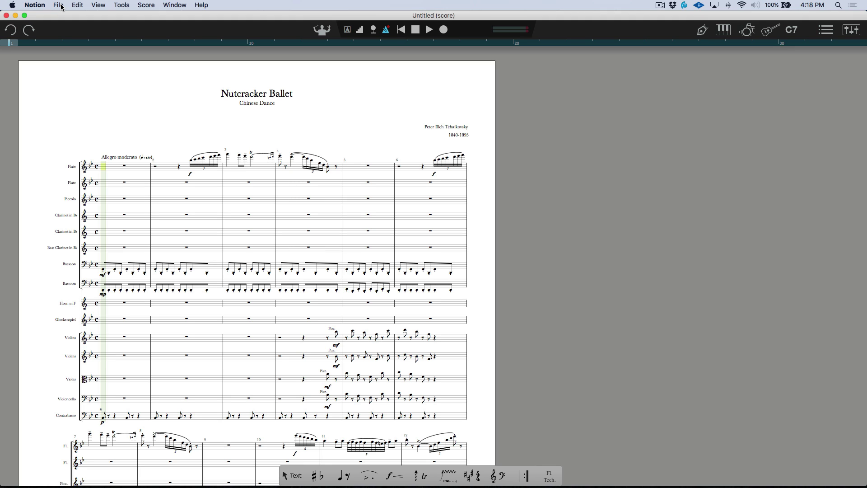
- Open the Send to Studio One options for the Chinese Dance score to view the merge setting
left_click(61, 6)
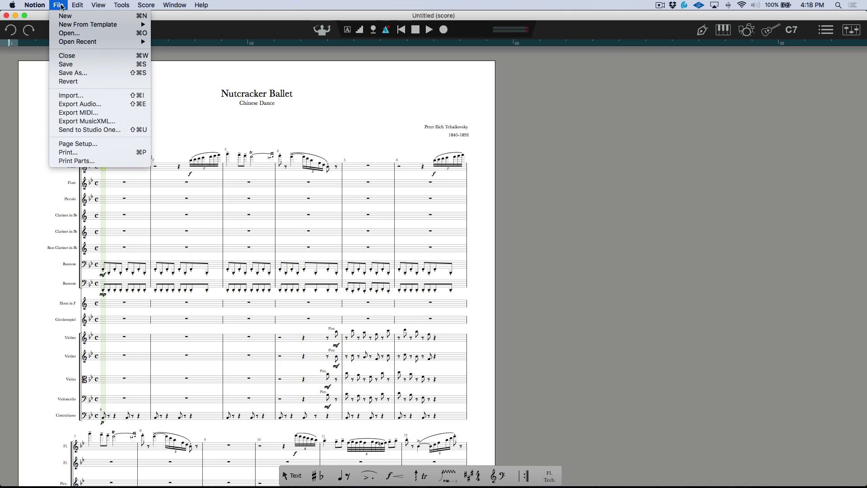
left_click(77, 130)
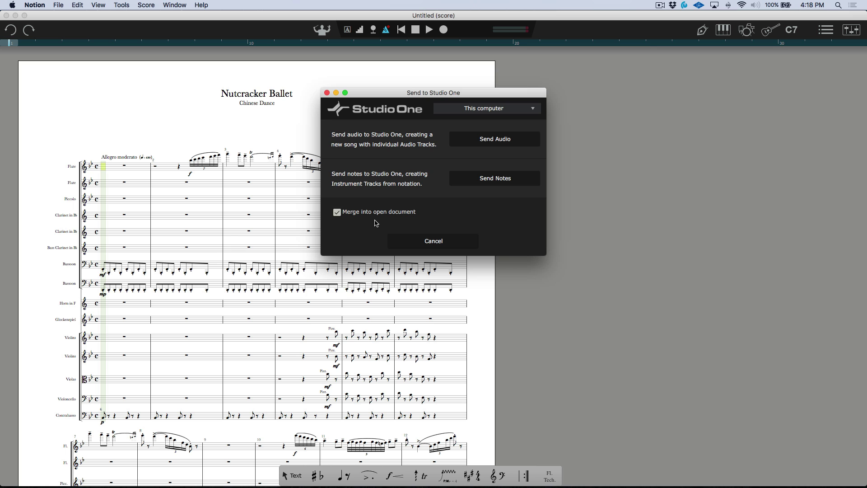
- Switch to Studio One, examine the Send to Notion options including Merge into open document, and close them without sending
key("super+Tab")
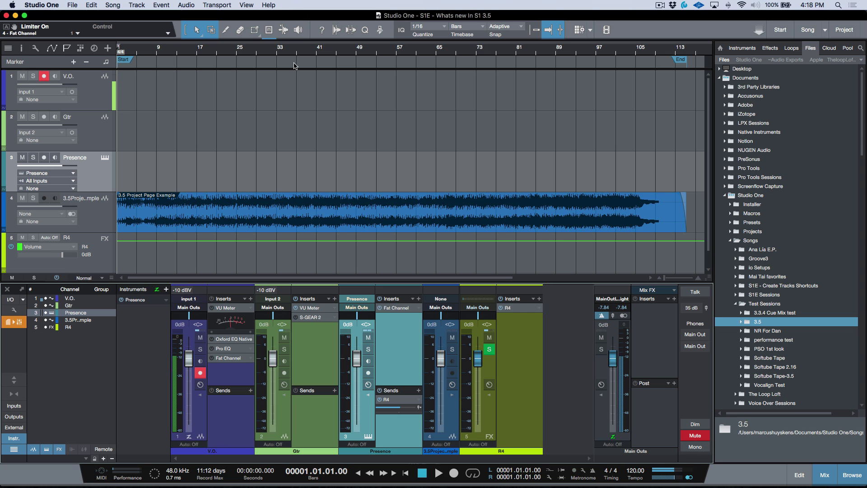
left_click(73, 5)
mouse_move(121, 5)
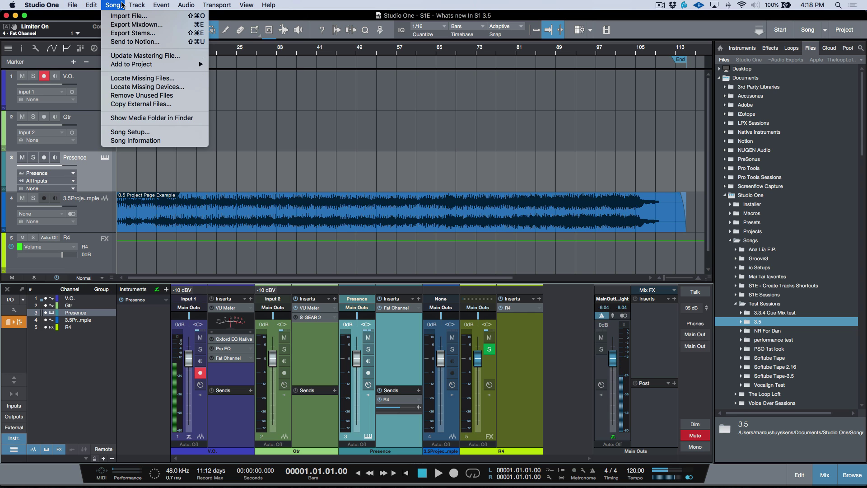
left_click(132, 42)
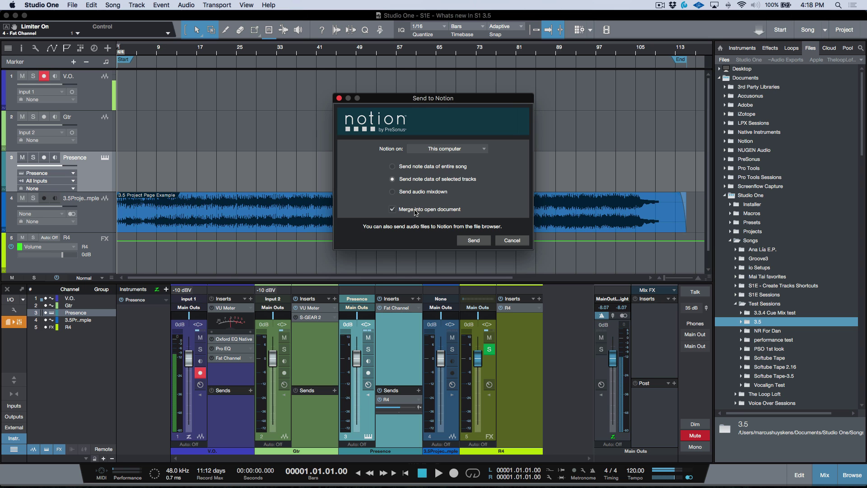
left_click(519, 243)
- Quit Notion from the application switcher and return to Studio One
key("super+Tab")
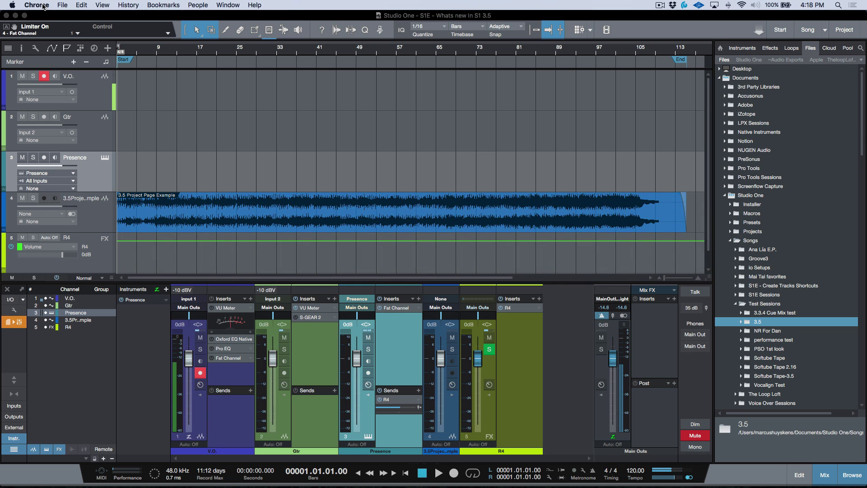
key("super+Tab")
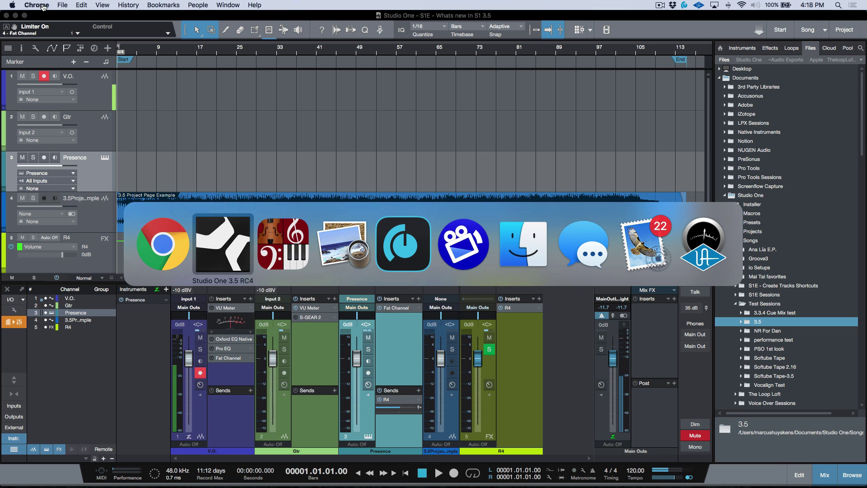
key("super+Tab")
key("super+q")
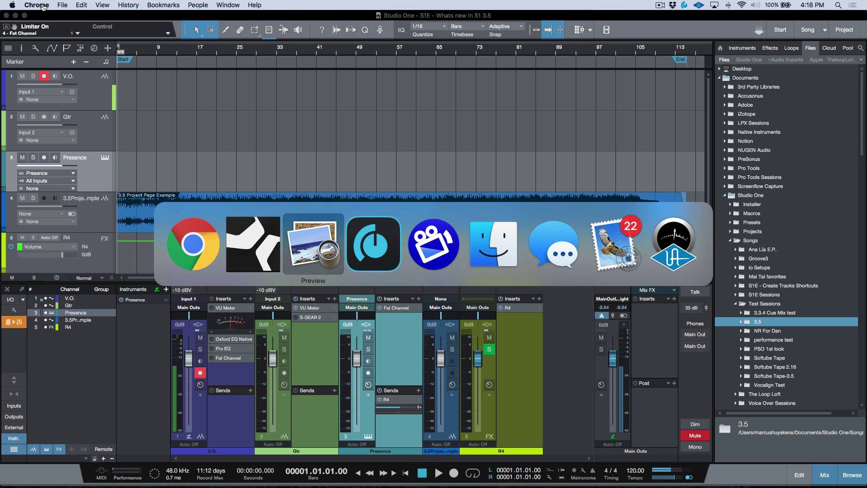
key("super+shift+Tab")
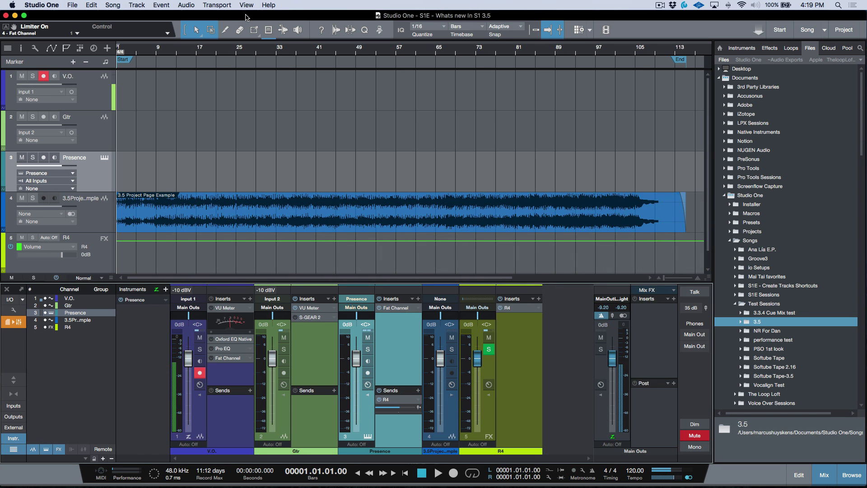
- Disarm recording on the V.O. track and enlarge the Studio One window to fill the screen
left_click(72, 5)
mouse_move(107, 146)
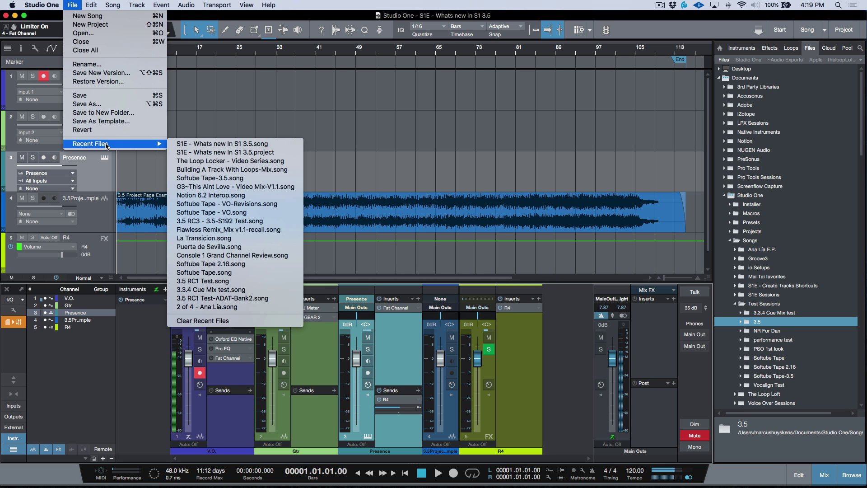
left_click(44, 77)
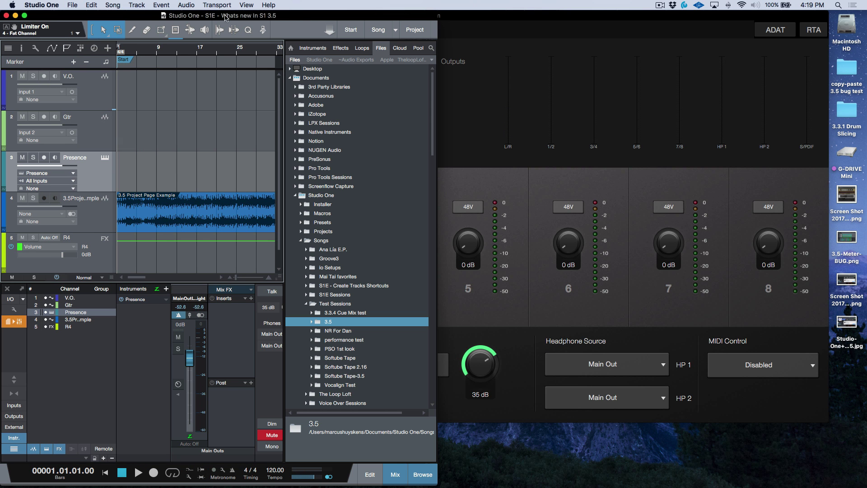
double_click(294, 19)
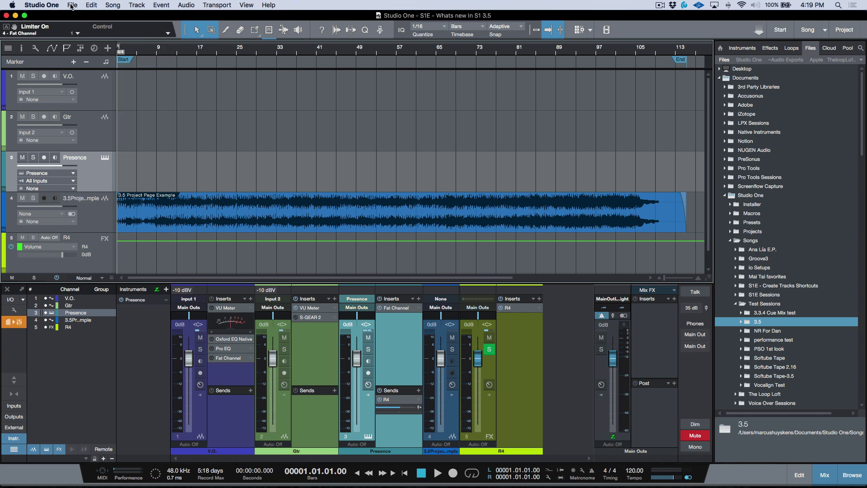
- Open the recent mastering project "S1E - Whats new In S1 3.5.project"
left_click(70, 6)
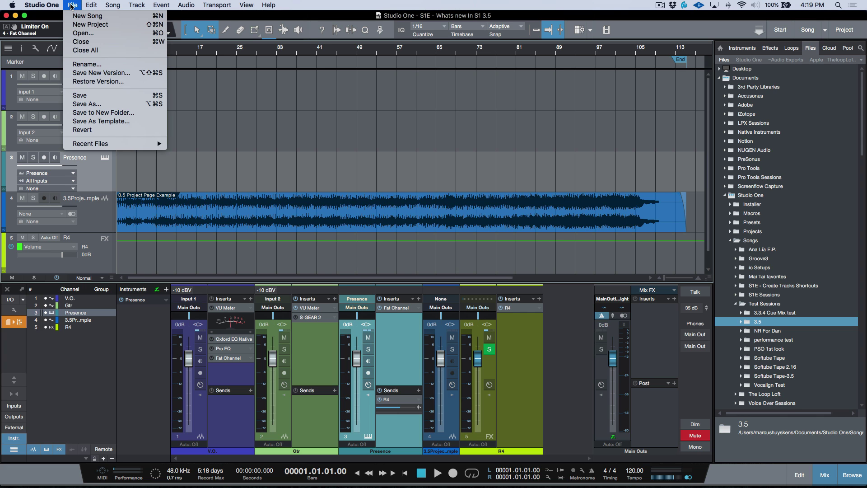
mouse_move(109, 143)
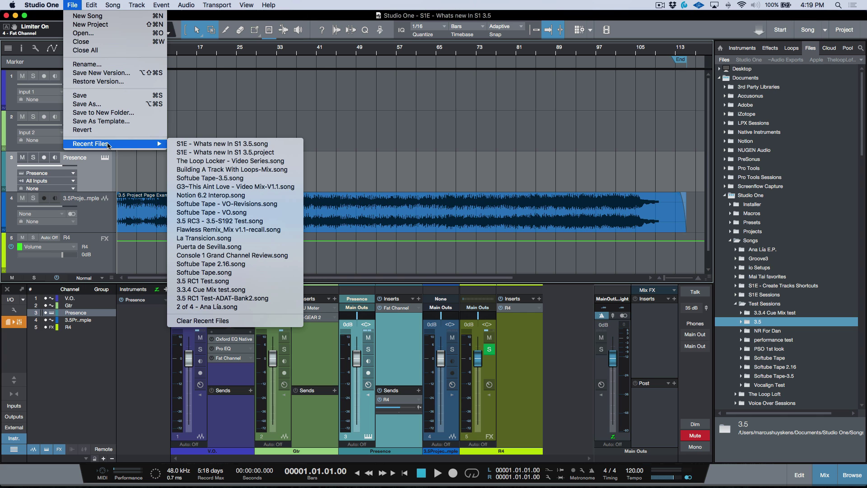
left_click(209, 153)
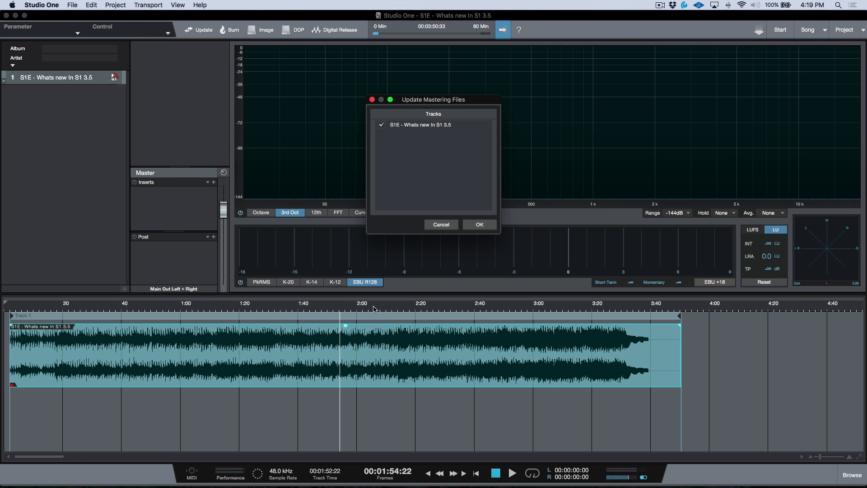
- Update the mastering file of the S1E - Whats new In S1 3.5 track and refresh its loudness information
left_click(484, 226)
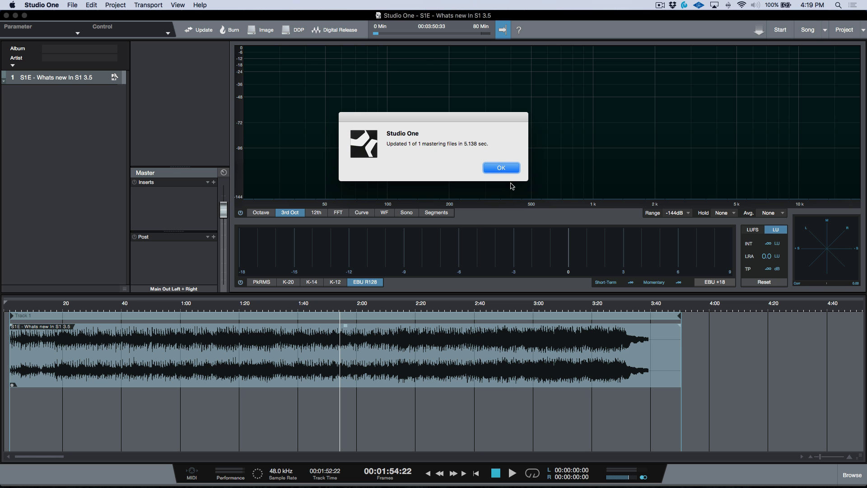
left_click(501, 169)
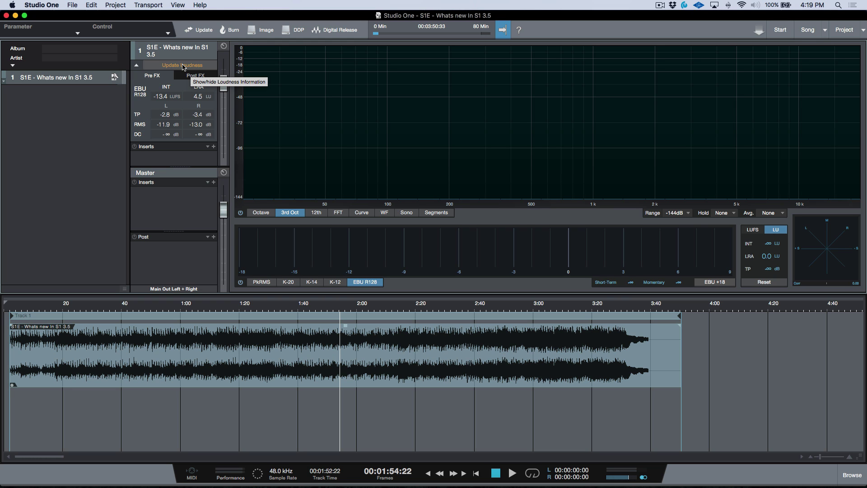
left_click(183, 66)
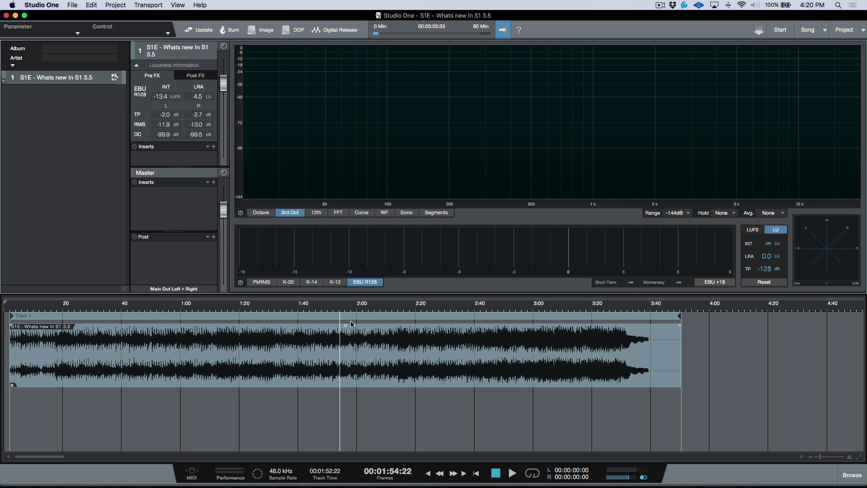
- Switch the EBU R128 loudness meter to LUFS and place the playback cursor at about 1:47
left_click(753, 230)
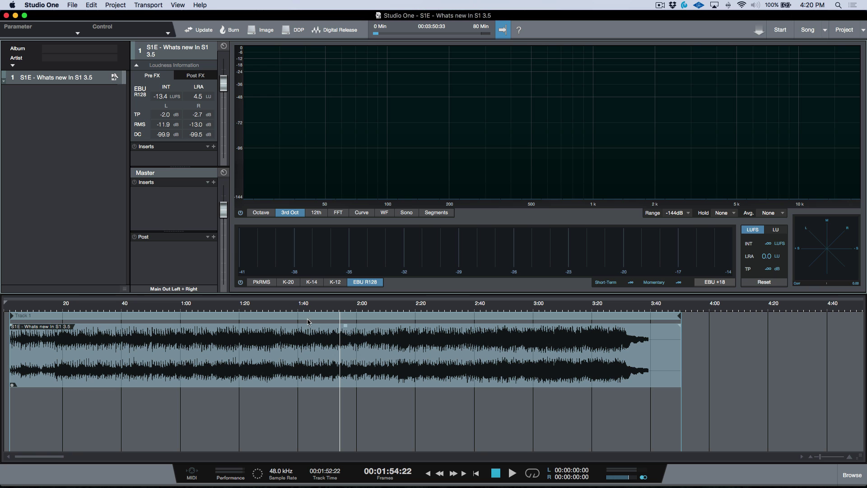
left_click(319, 309)
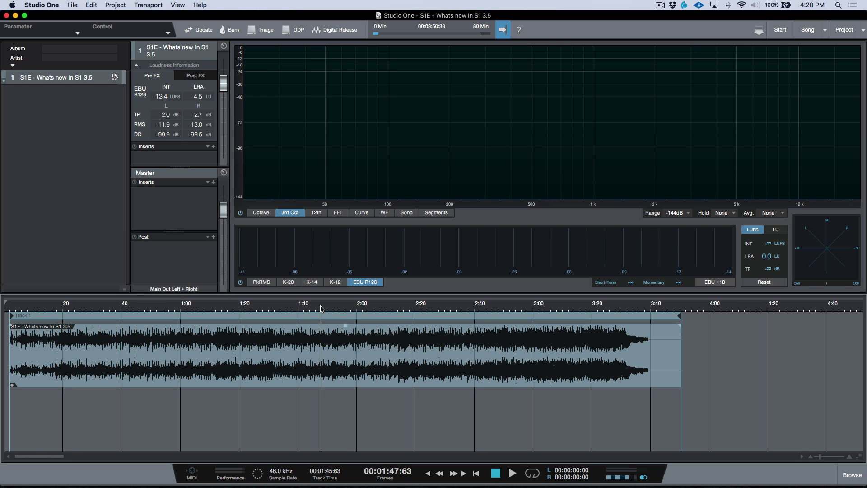
- Play the mastering track from the cursor while switching the level meter to K-12 and K-14, and stop playback
key("space")
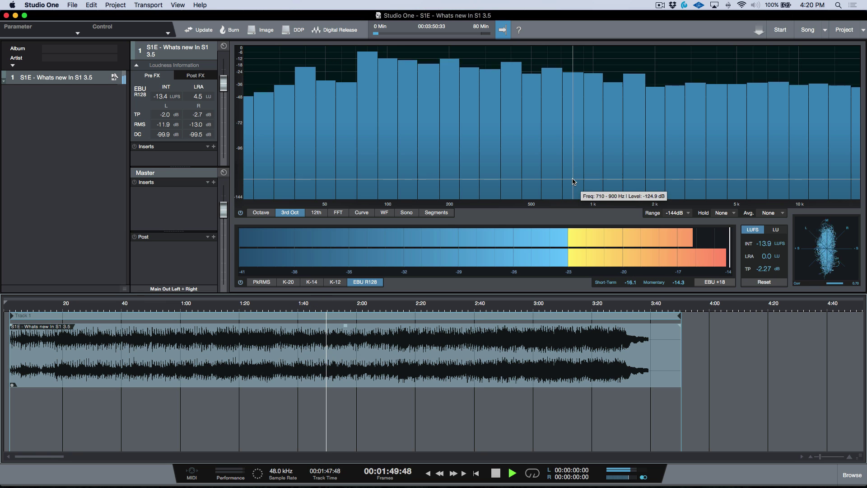
left_click(336, 281)
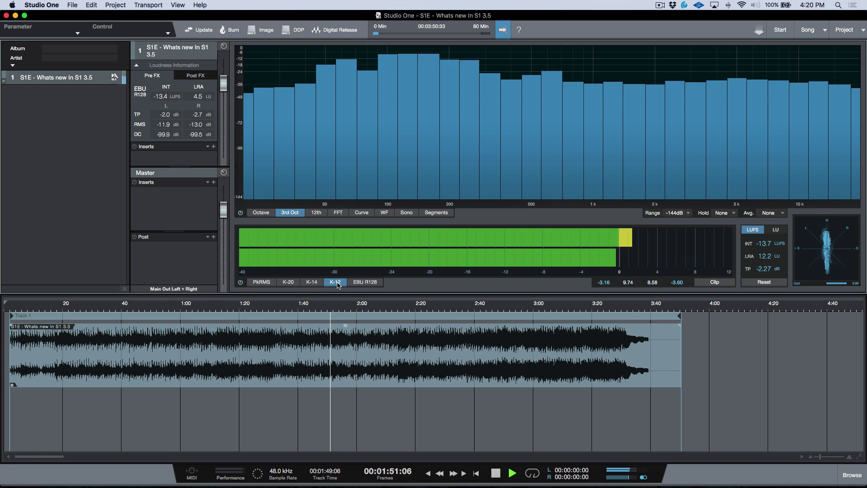
left_click(312, 282)
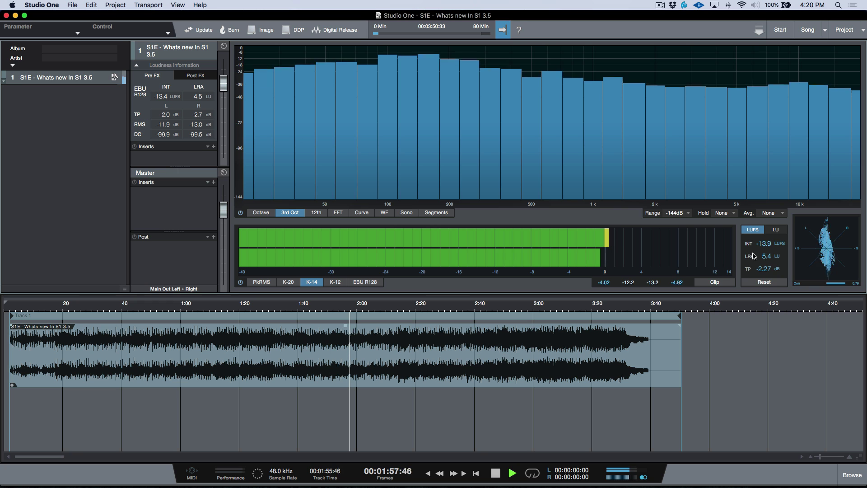
key("space")
- Lower the track's volume to about -6.8 dB and add a Limiter to the Master's post-fader effects
left_click_drag(222, 88, 223, 104)
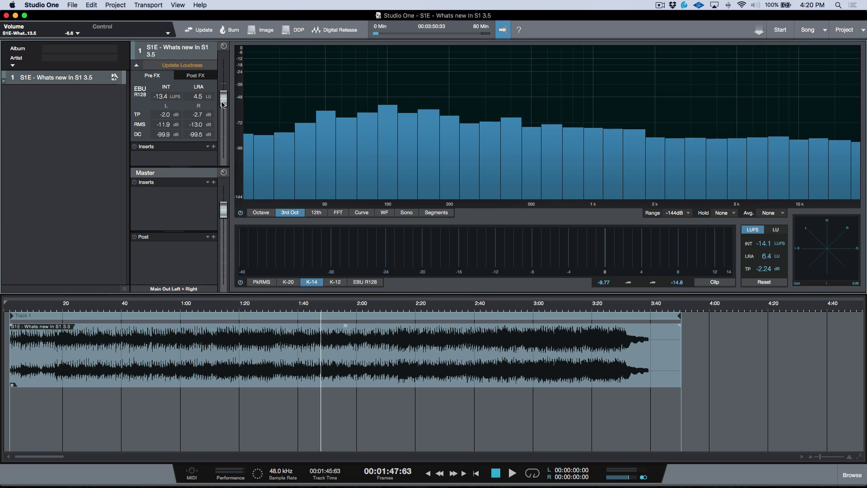
left_click(214, 237)
left_click(257, 258)
type("limiter")
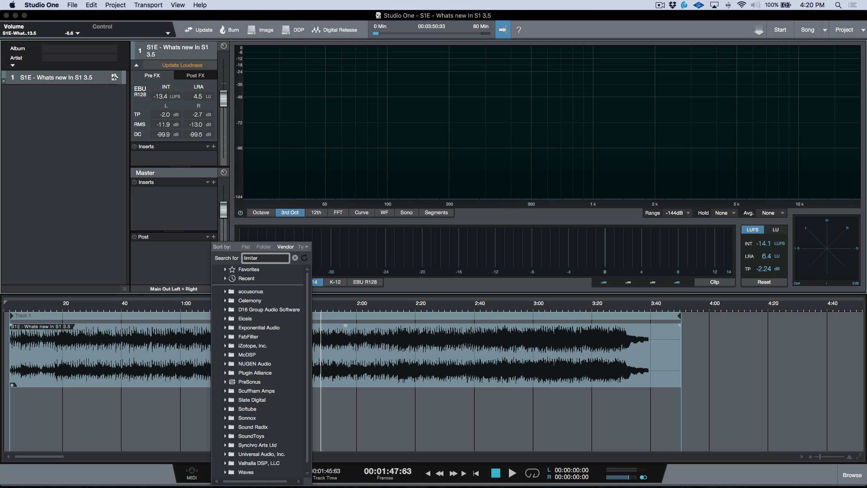
left_click(241, 370)
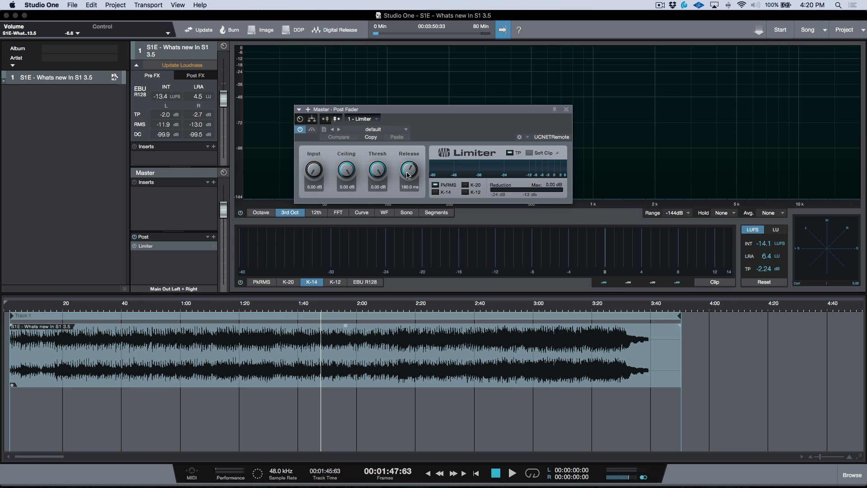
- Set the Limiter's ceiling to -1 dB and close its window
left_click(347, 187)
type("-1")
key("Return")
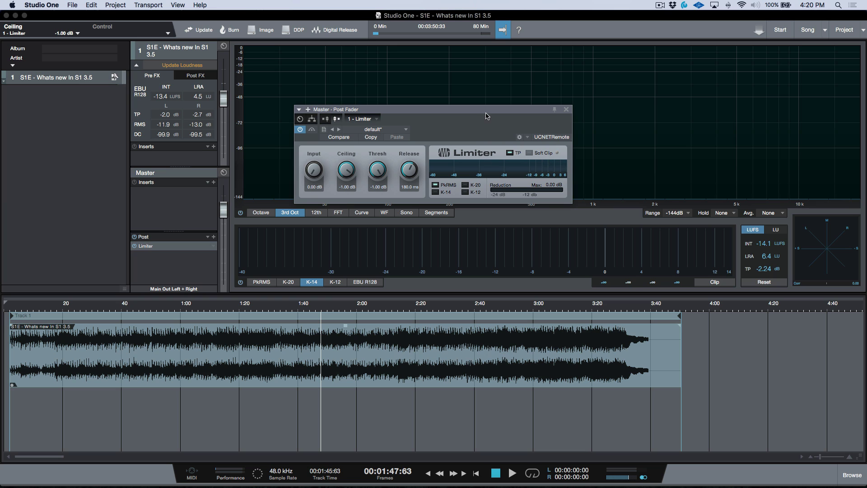
left_click(564, 110)
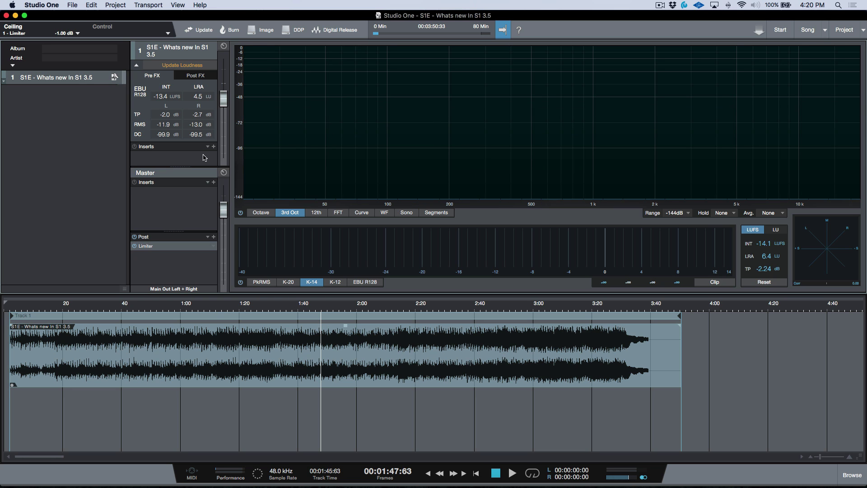
- Add a Pro EQ to the track's inserts
left_click(214, 146)
left_click(257, 167)
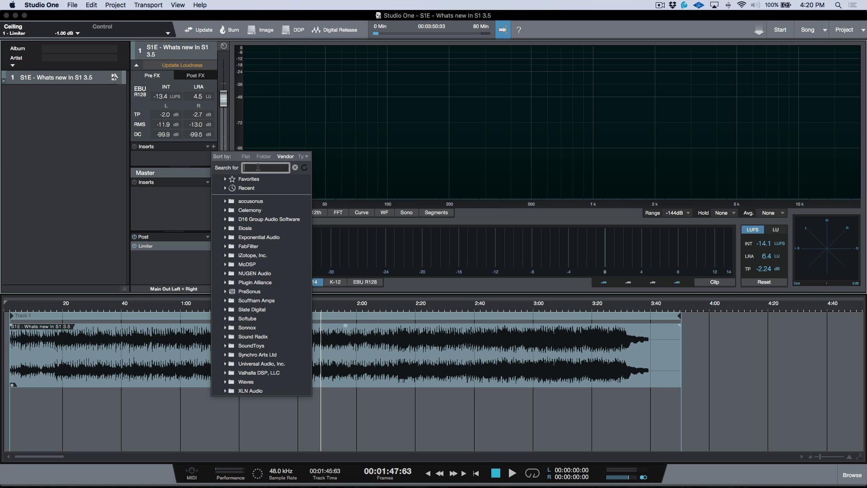
type("pro")
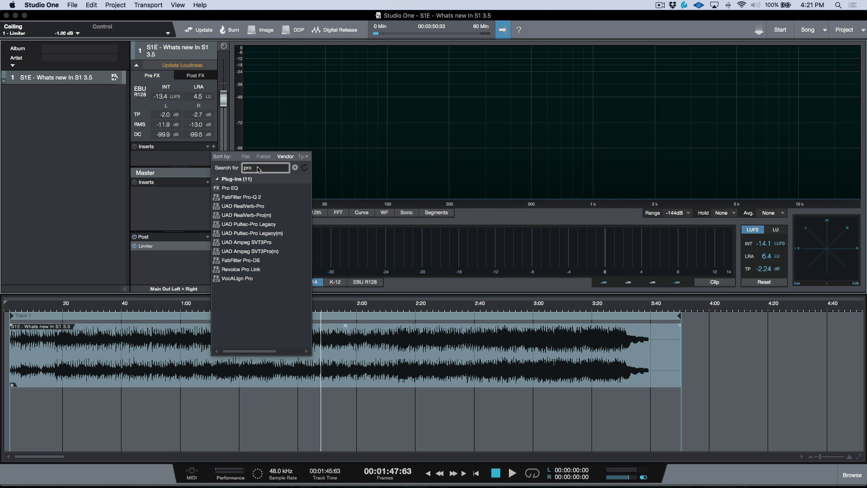
left_click(248, 183)
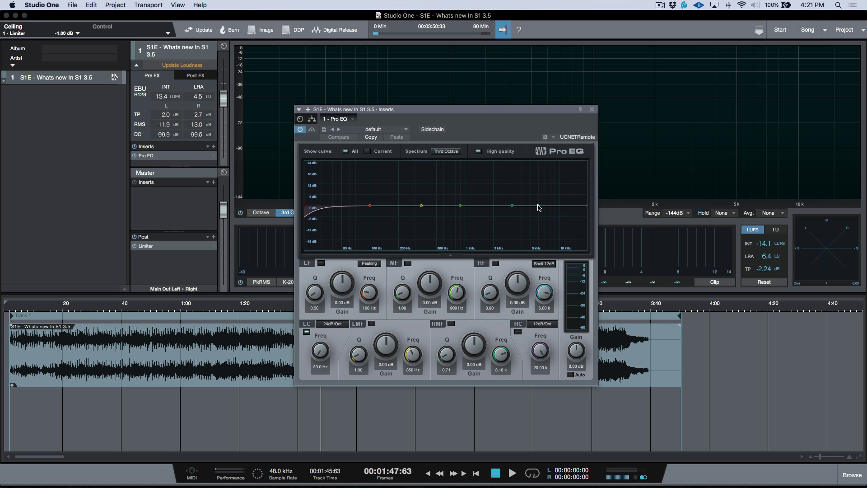
- Shape the Pro EQ with about +4.24 dB at 7.27 kHz, -3.06 dB at 327 Hz and +3.06 dB at 97.5 Hz, and close it
left_click_drag(539, 206, 546, 197)
left_click_drag(422, 206, 369, 200)
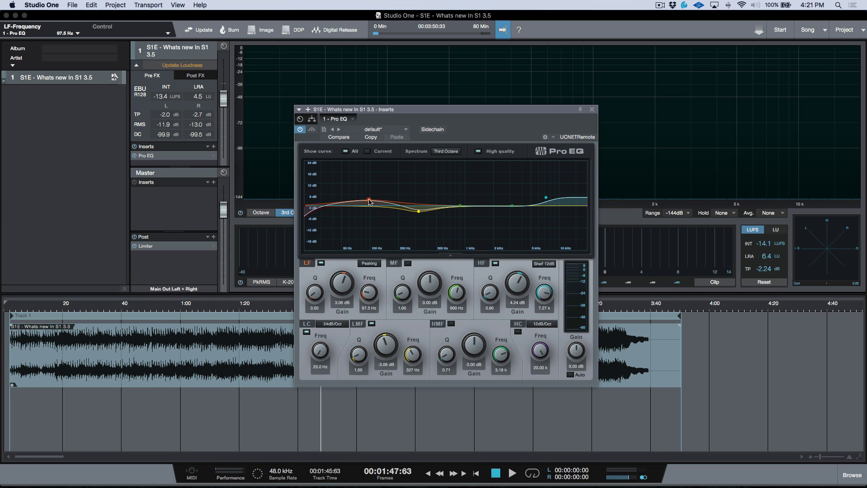
left_click(593, 111)
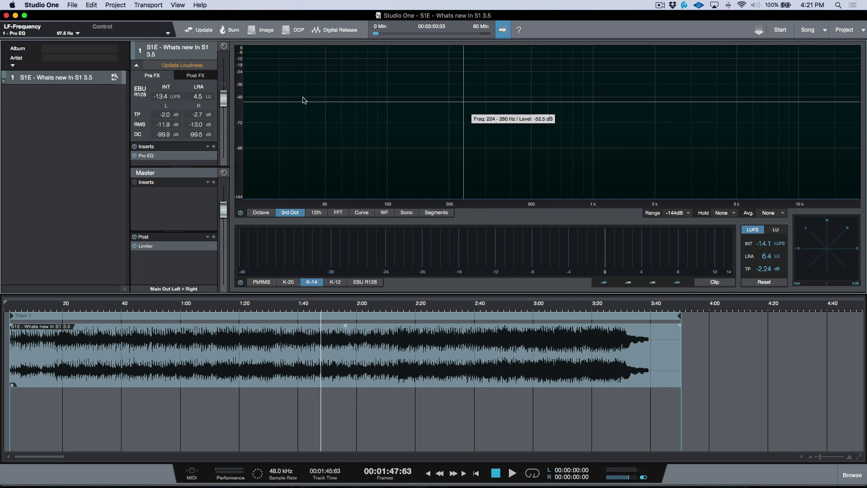
- Update the track's loudness information and compare its Post FX and Pre FX values
left_click(178, 67)
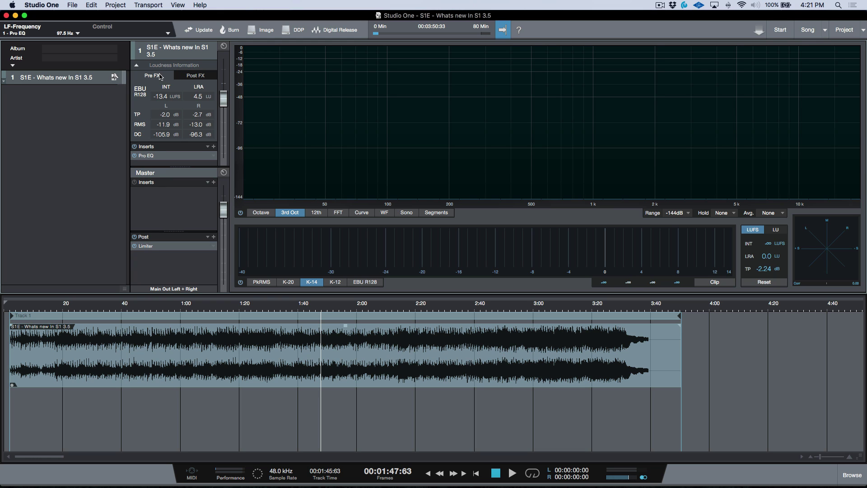
left_click(189, 77)
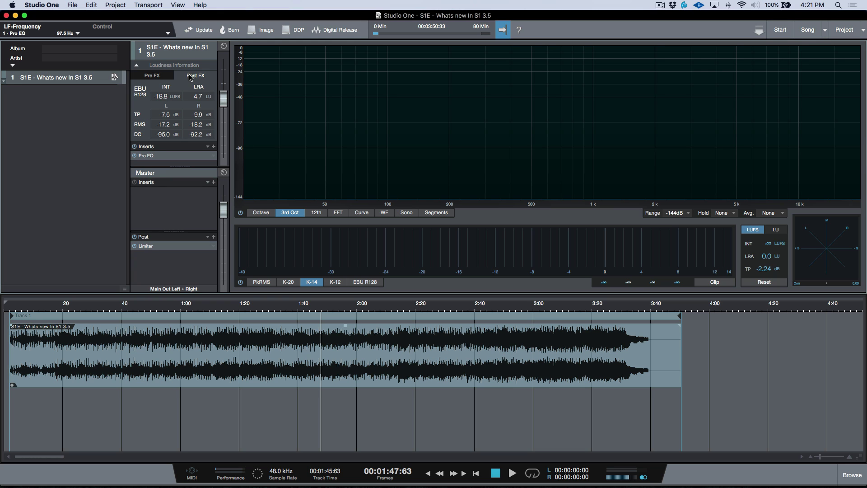
left_click(162, 77)
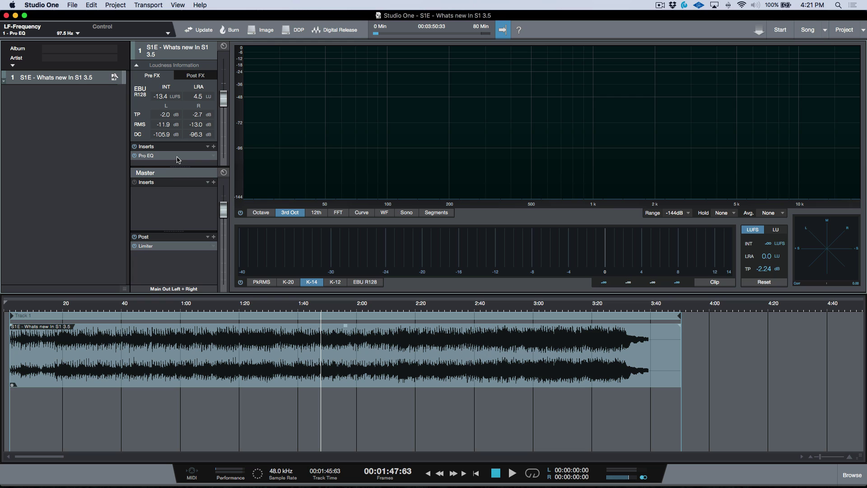
- Enlarge the track's insert area and bounce the S1E - Whats new In S1 3.5 track
left_click_drag(179, 166, 177, 197)
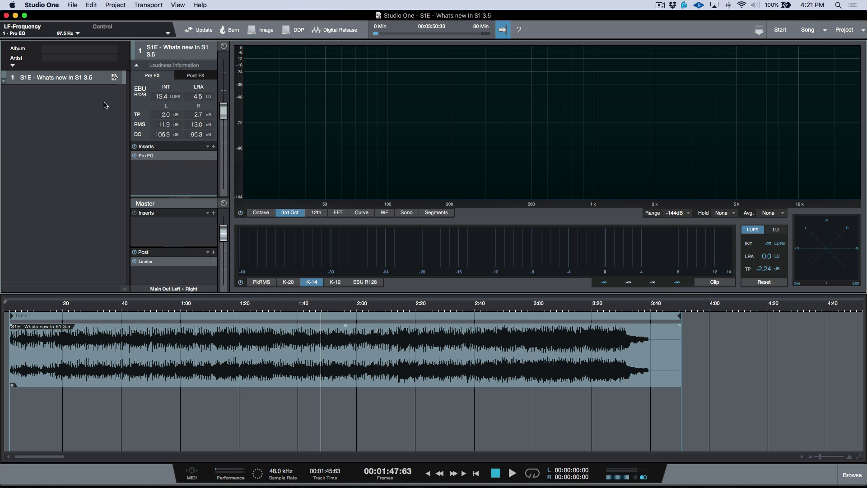
right_click(73, 79)
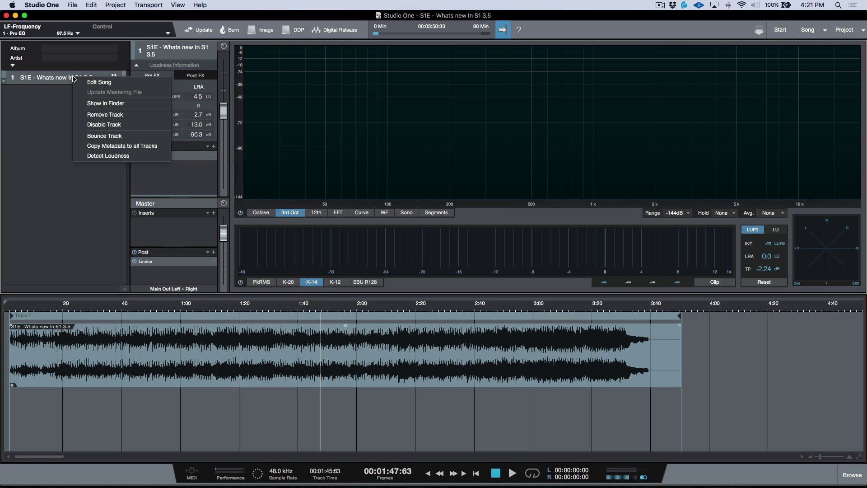
left_click(108, 136)
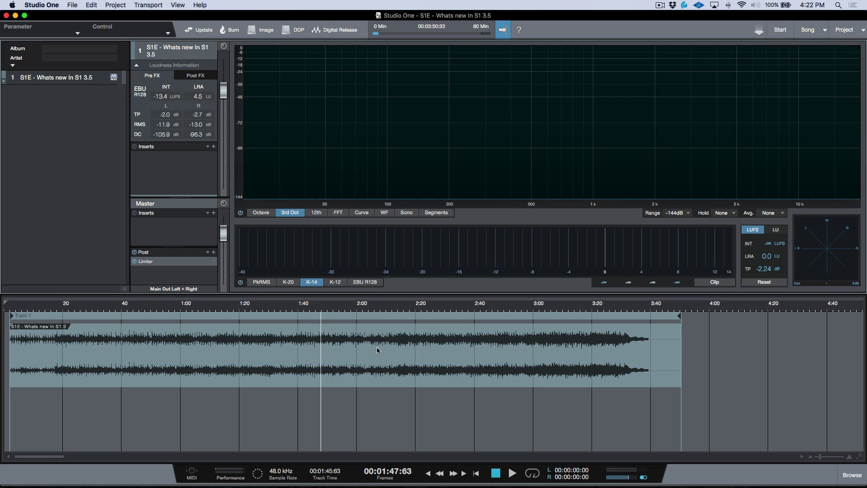
- Audition the bounced track from about 2:20 and stop playback
left_click(417, 308)
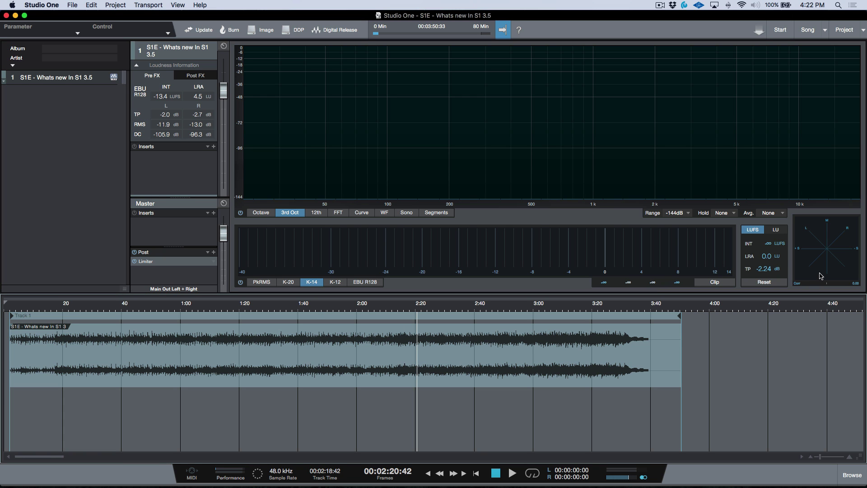
key("space")
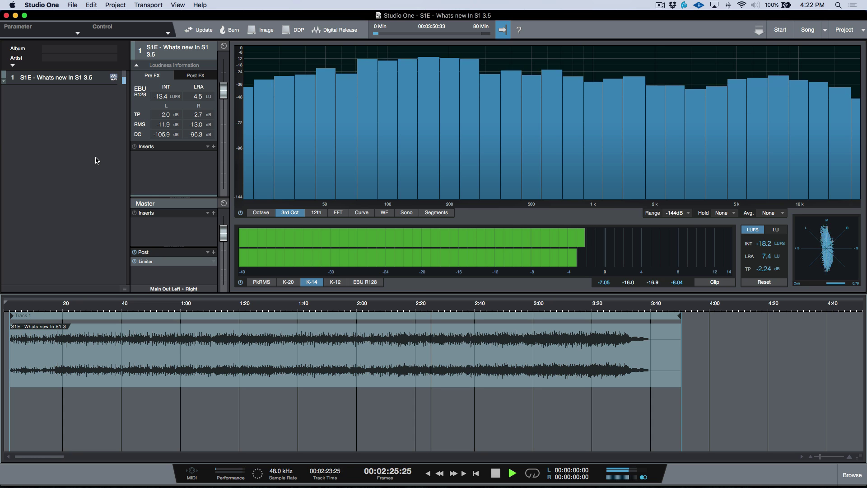
key("space")
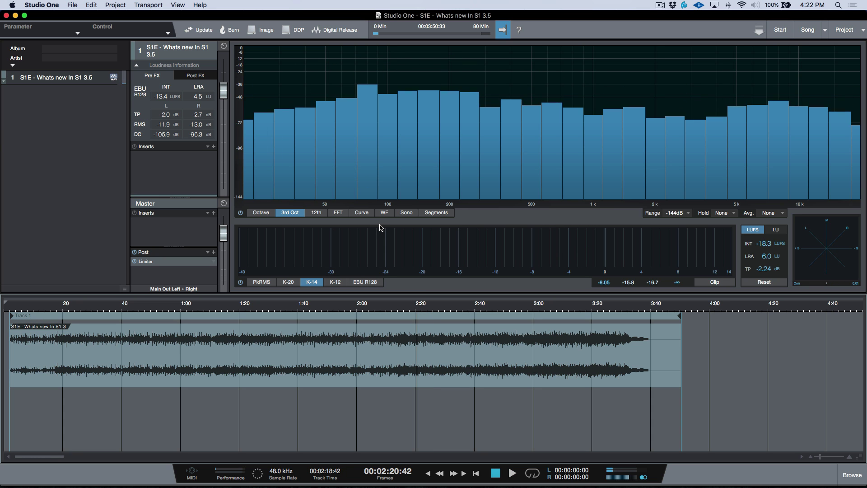
- Review the mixer, plug-in, Notion and Project Page sections in Studio One 3 - Release Notes.pdf and minimize the document
mouse_move(731, 485)
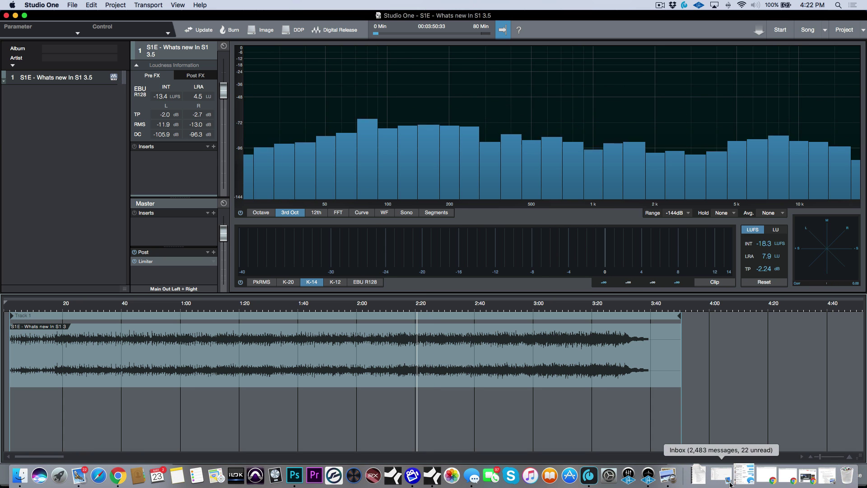
left_click(821, 479)
scroll(459, 293, "down", 15)
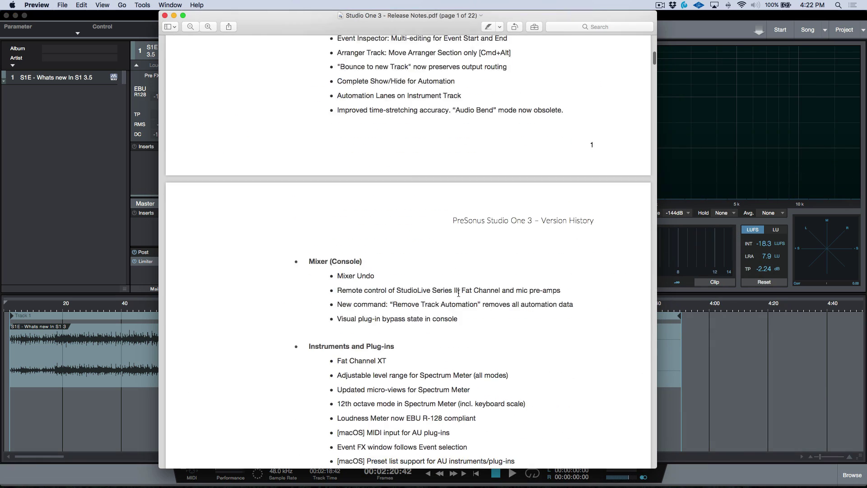
scroll(459, 293, "down", 1)
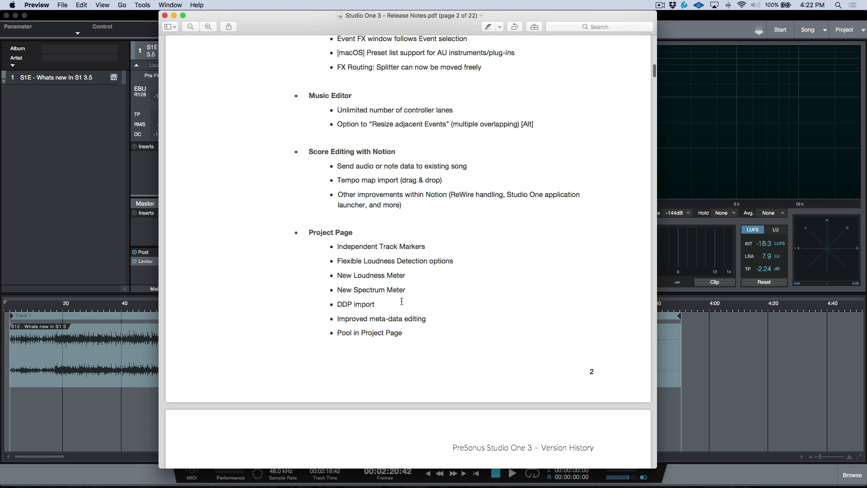
scroll(418, 310, "down", 5)
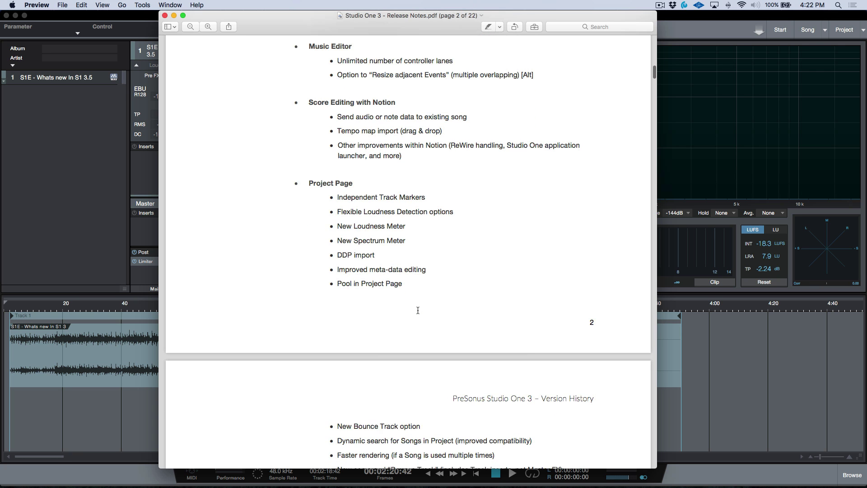
scroll(421, 300, "down", 3)
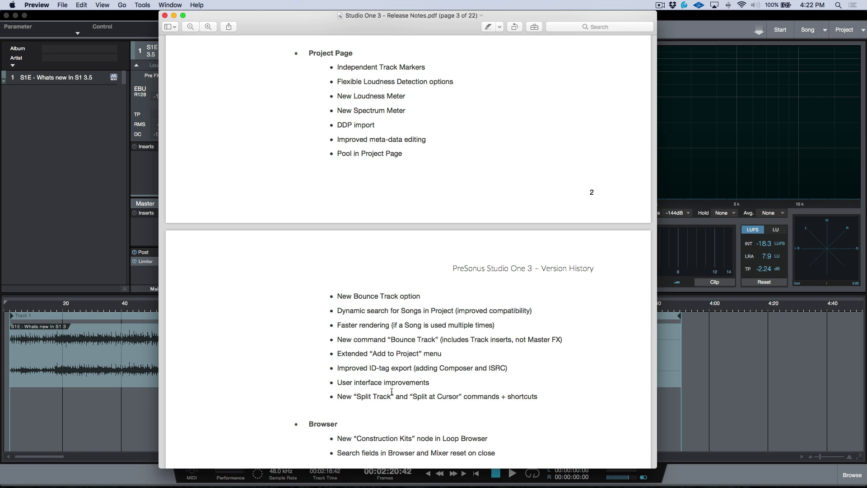
left_click(174, 16)
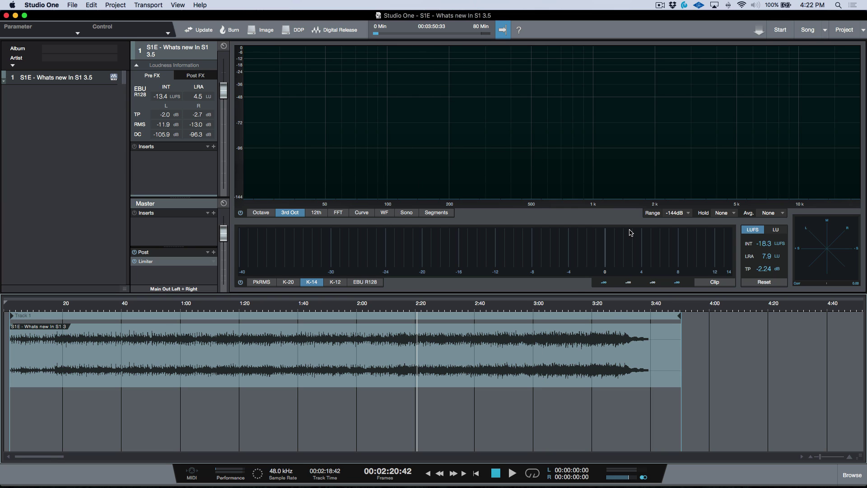
- Return to the S1E - Whats new In S1 3.5 song, show the Qwerty Keyboard and record-arm the Presence track
mouse_move(384, 239)
left_click(807, 30)
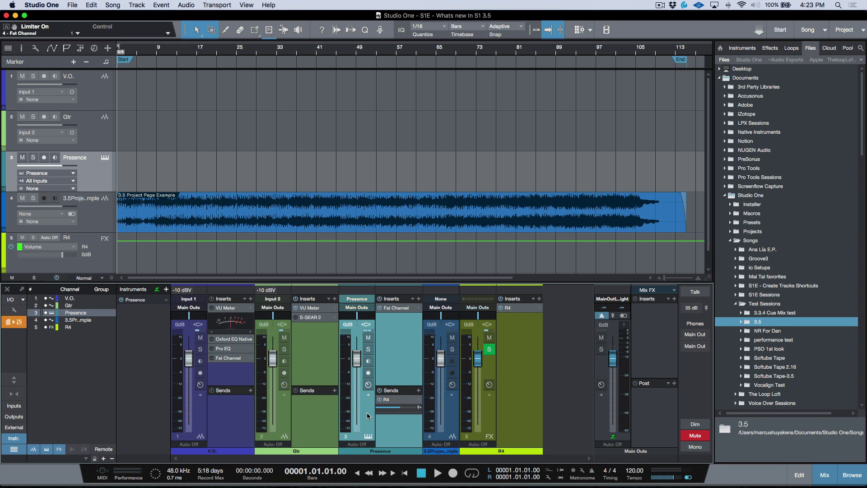
key("Caps_Lock")
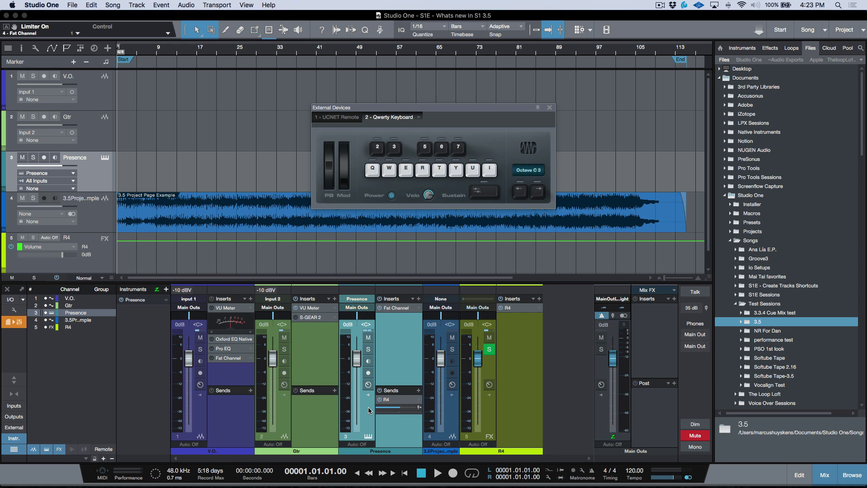
left_click(369, 373)
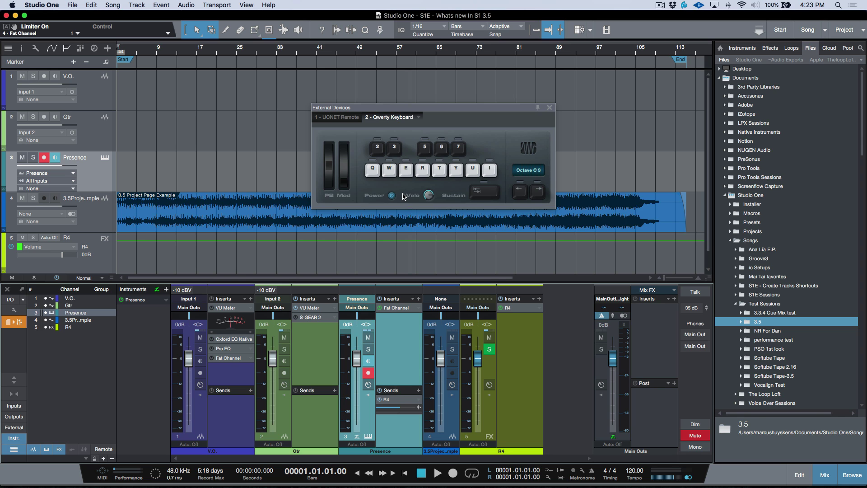
- Audition the Presence instrument by playing several notes on the Qwerty Keyboard
key("q")
key("e")
key("e")
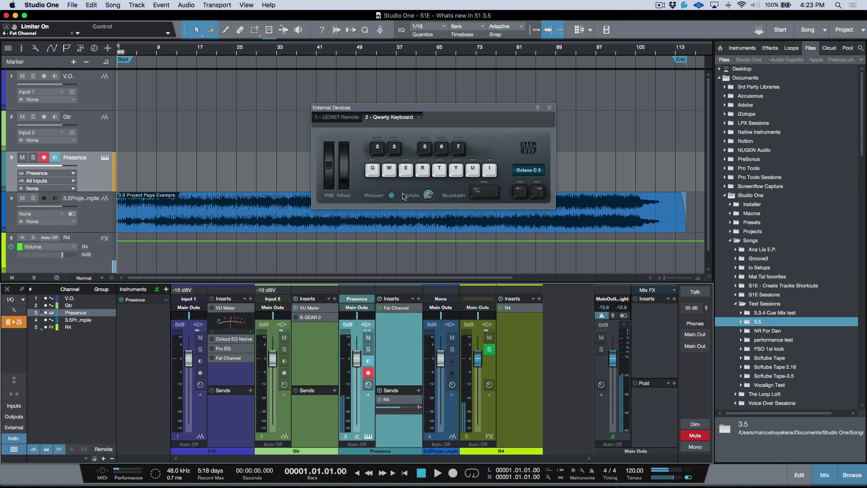
key("t")
key("r")
key("u")
key("y")
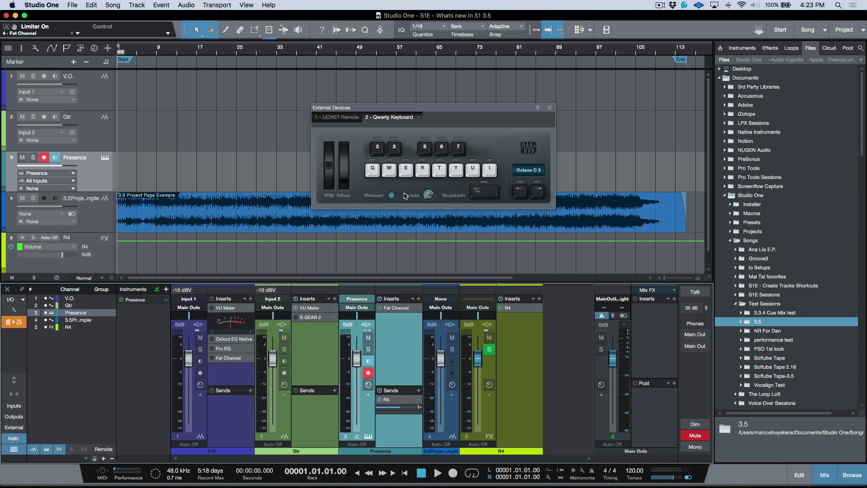
- Show the Performance Monitor, close the Qwerty Keyboard, review the Dropout Protection choices and close the monitor
key("ctrl+alt+p")
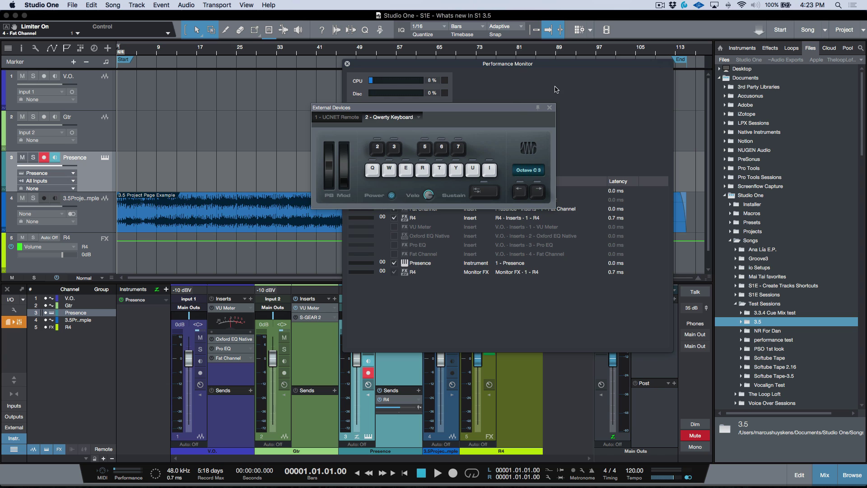
left_click(549, 107)
left_click(440, 111)
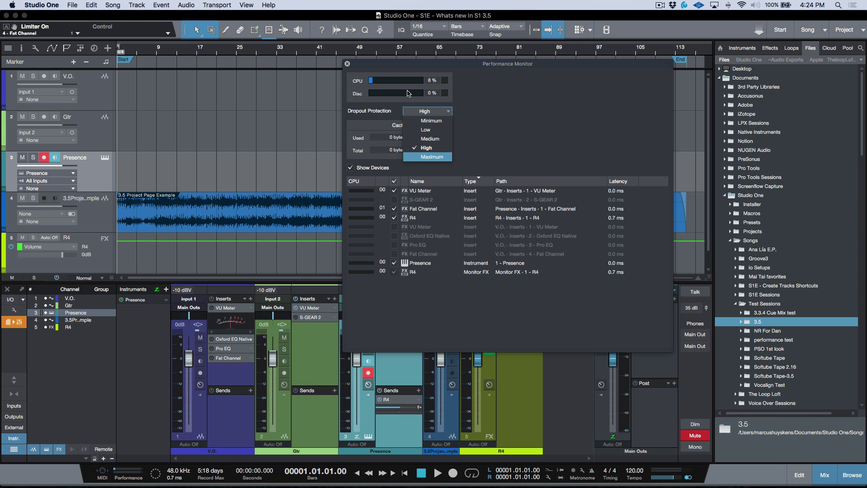
left_click(348, 67)
left_click(348, 64)
- Review the audio device settings, dropout protection and monitoring latencies in the Audio Setup preferences
key("super+comma")
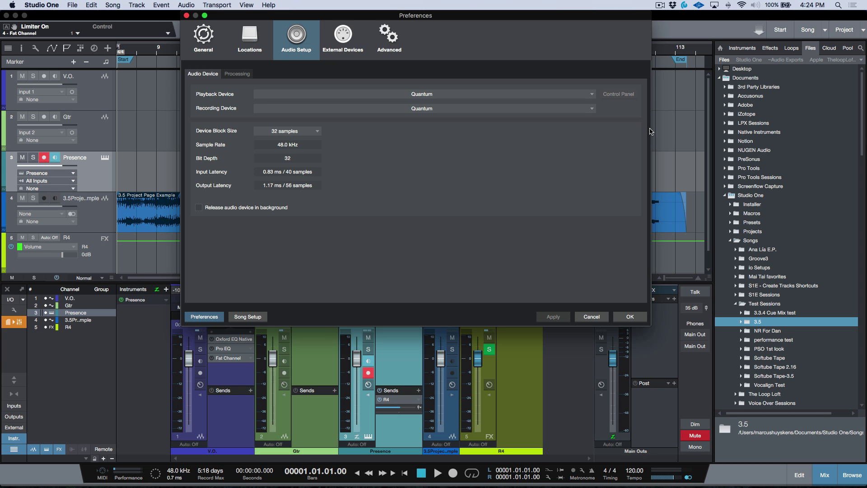
left_click(239, 75)
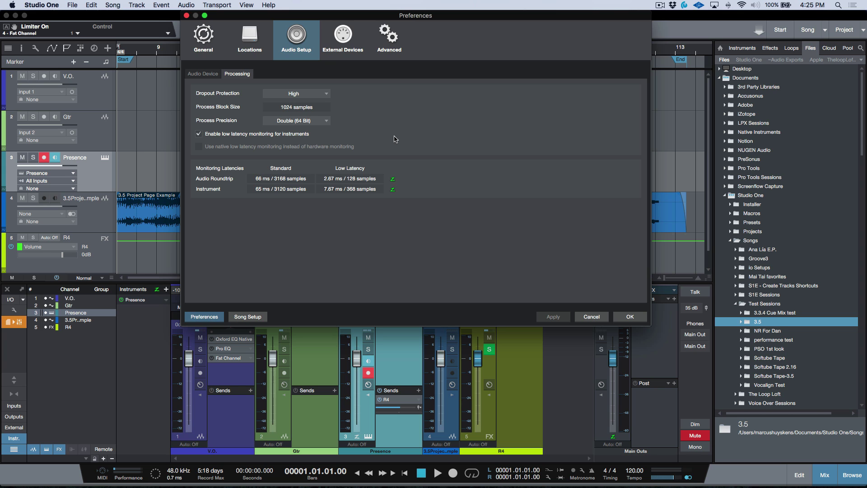
left_click(630, 317)
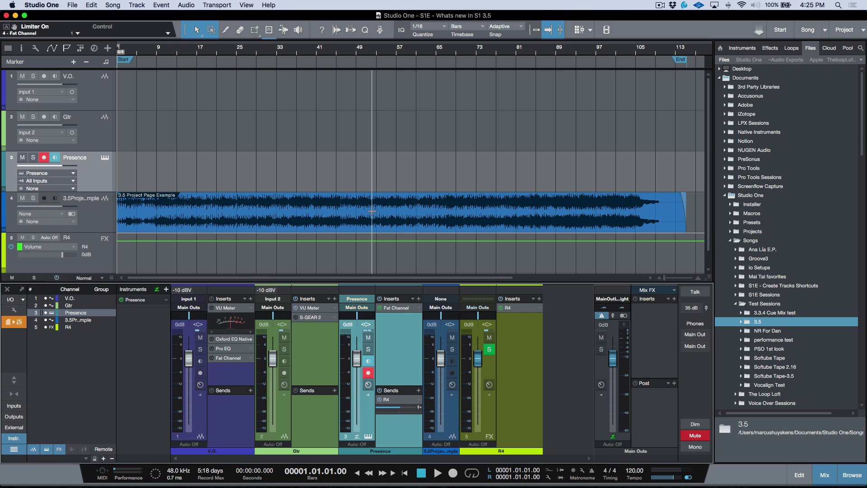
key("super+comma")
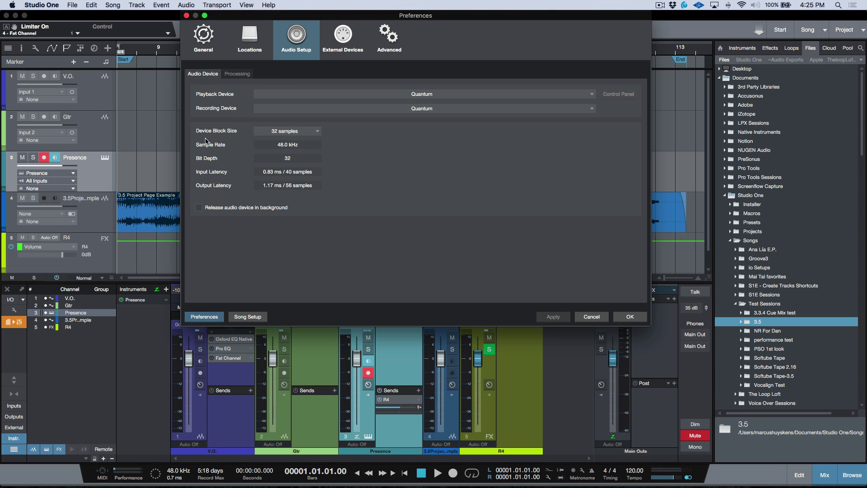
left_click(241, 74)
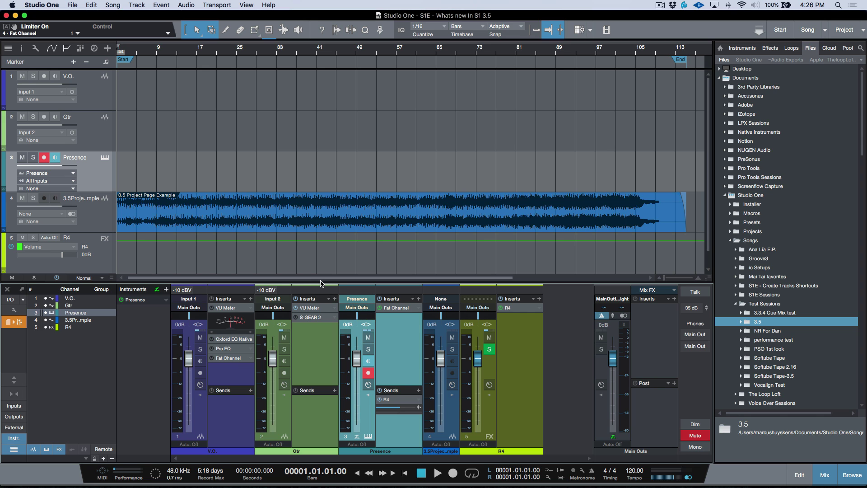
- Select the Gtr channel, inspect its S-GEAR 2 insert and close the plug-in window
left_click(283, 407)
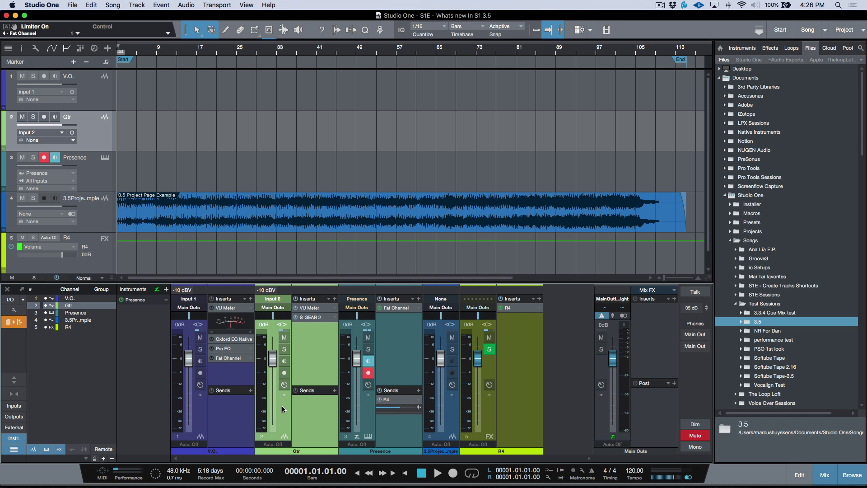
left_click(312, 317)
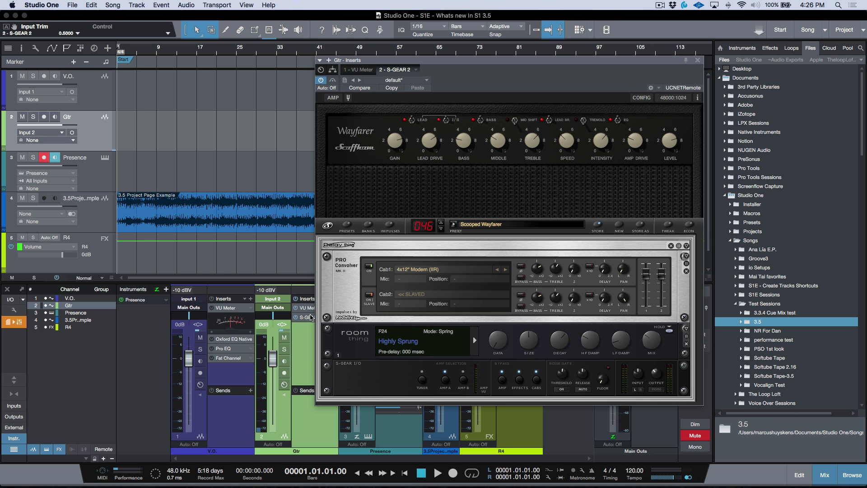
left_click_drag(503, 62, 409, 17)
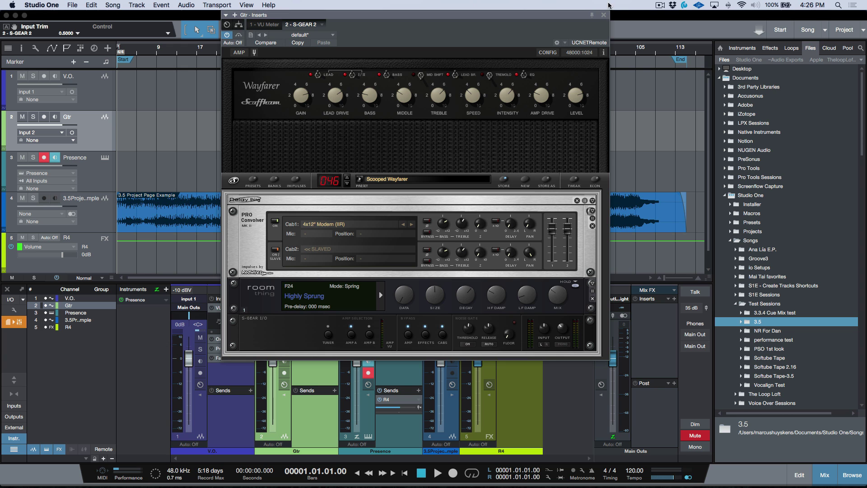
left_click(604, 16)
- Turn off record arm and monitoring on the Presence channel and record-arm the Gtr channel
left_click(368, 373)
left_click(368, 361)
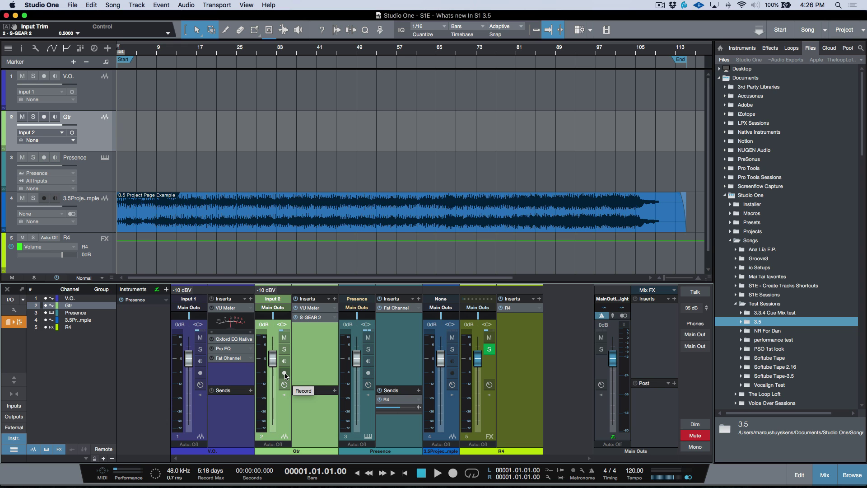
left_click(284, 373)
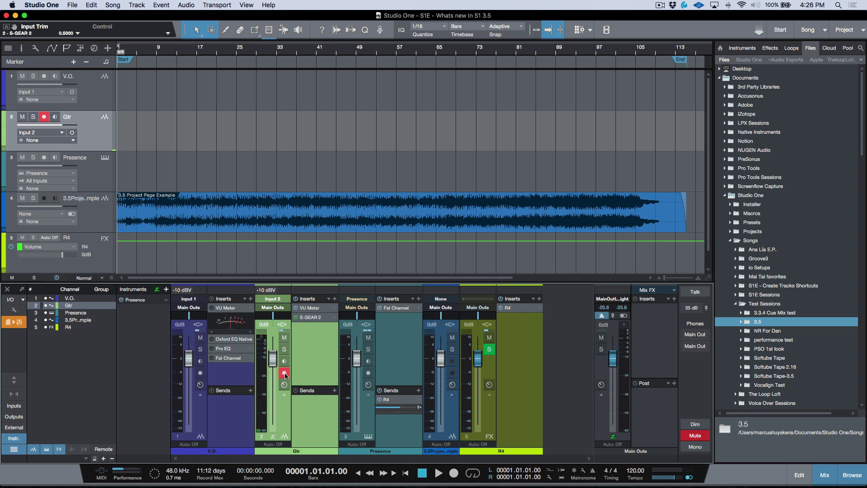
- Check the monitoring latencies in the processing preferences and the plug-in load in the Performance Monitor with Gtr armed
key("super+comma")
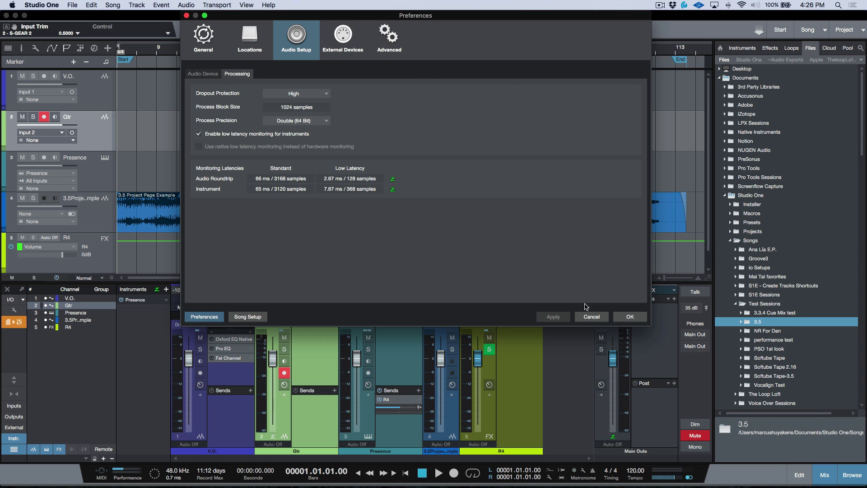
left_click(635, 319)
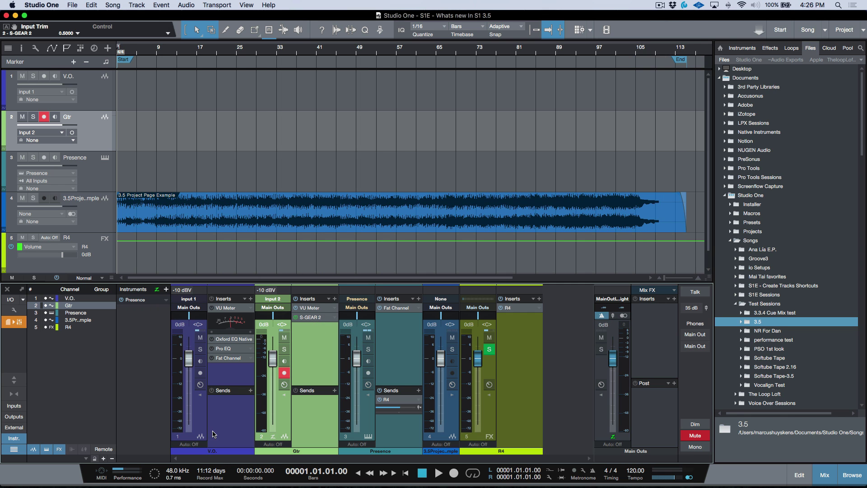
left_click(136, 480)
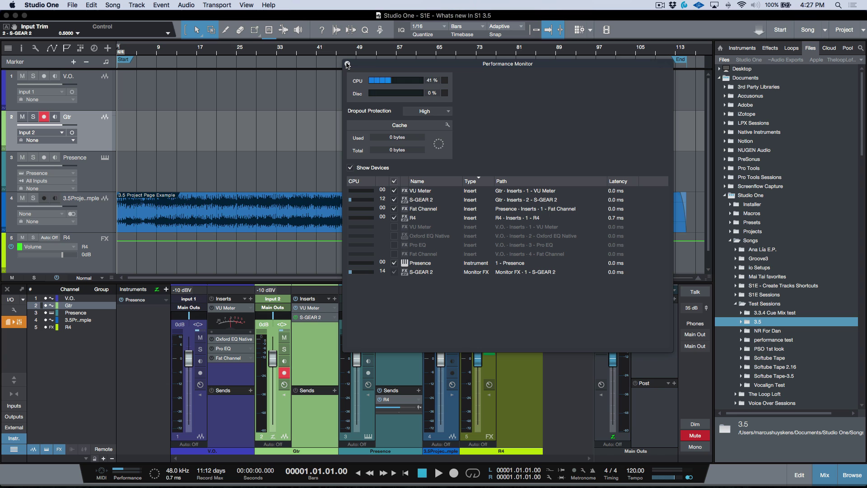
left_click(347, 64)
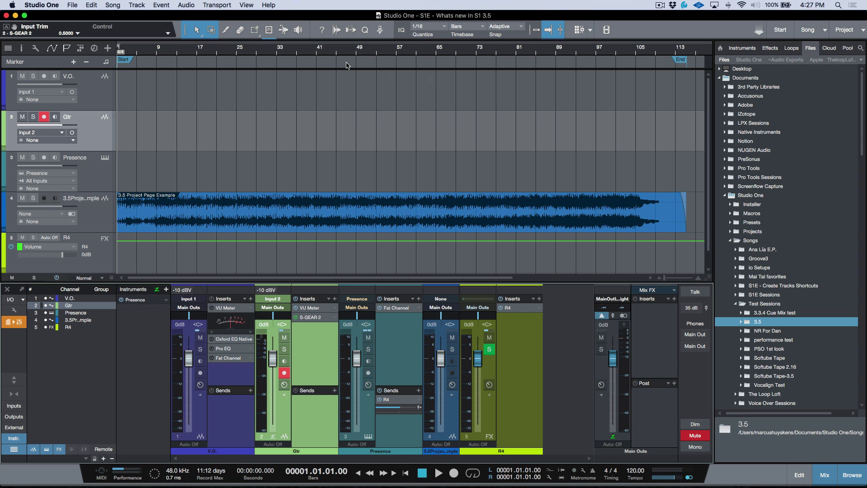